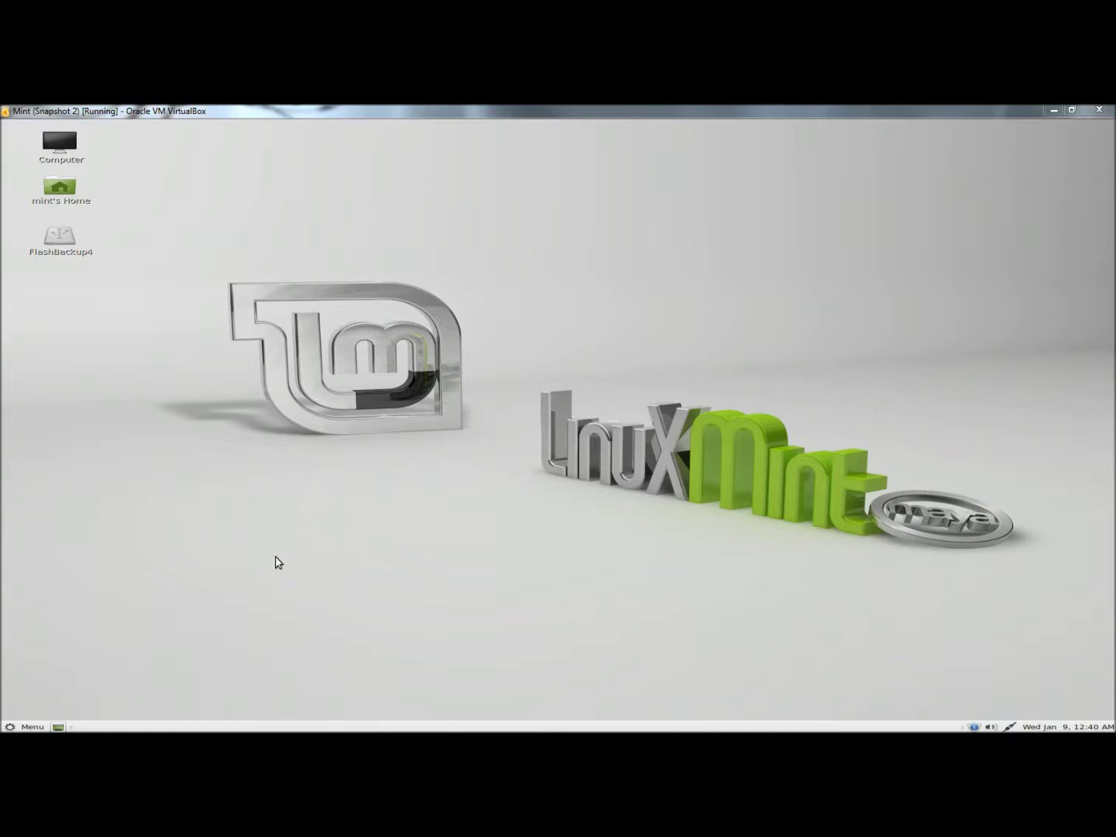
Search the Mint menu for 'deja' and choose to install the deja-dup package.
left_click(25, 724)
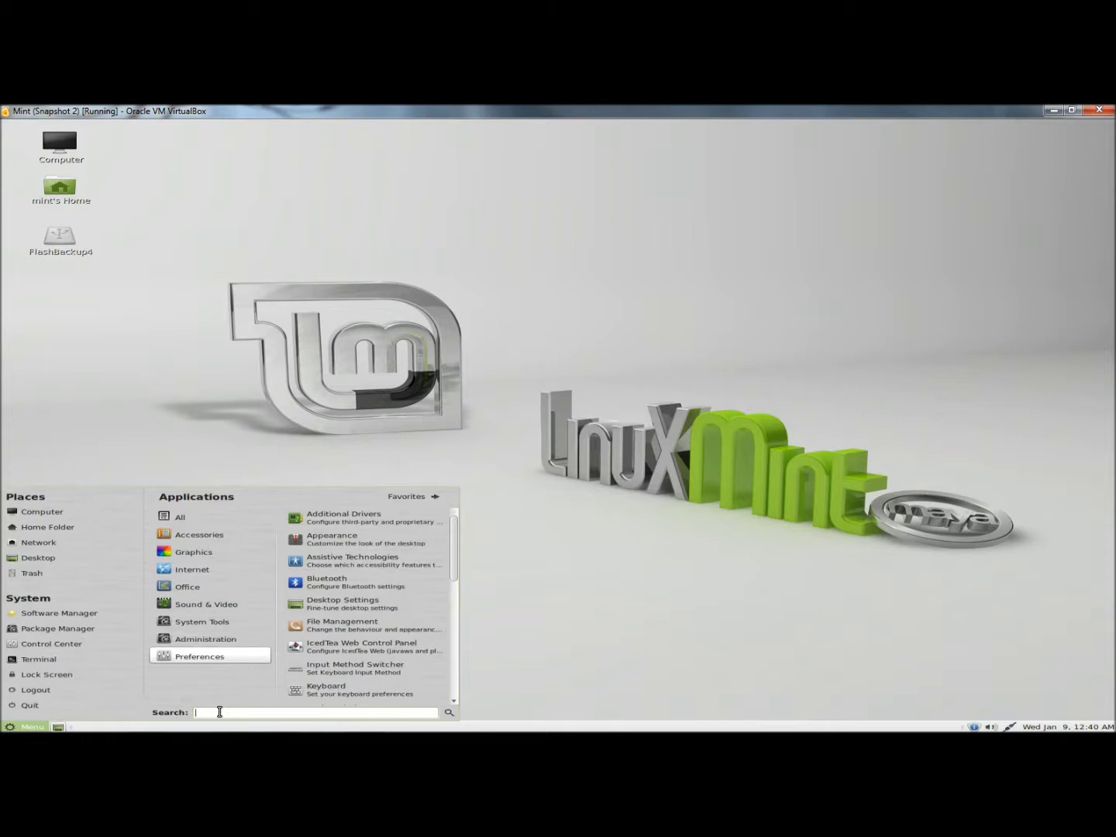
type("deja")
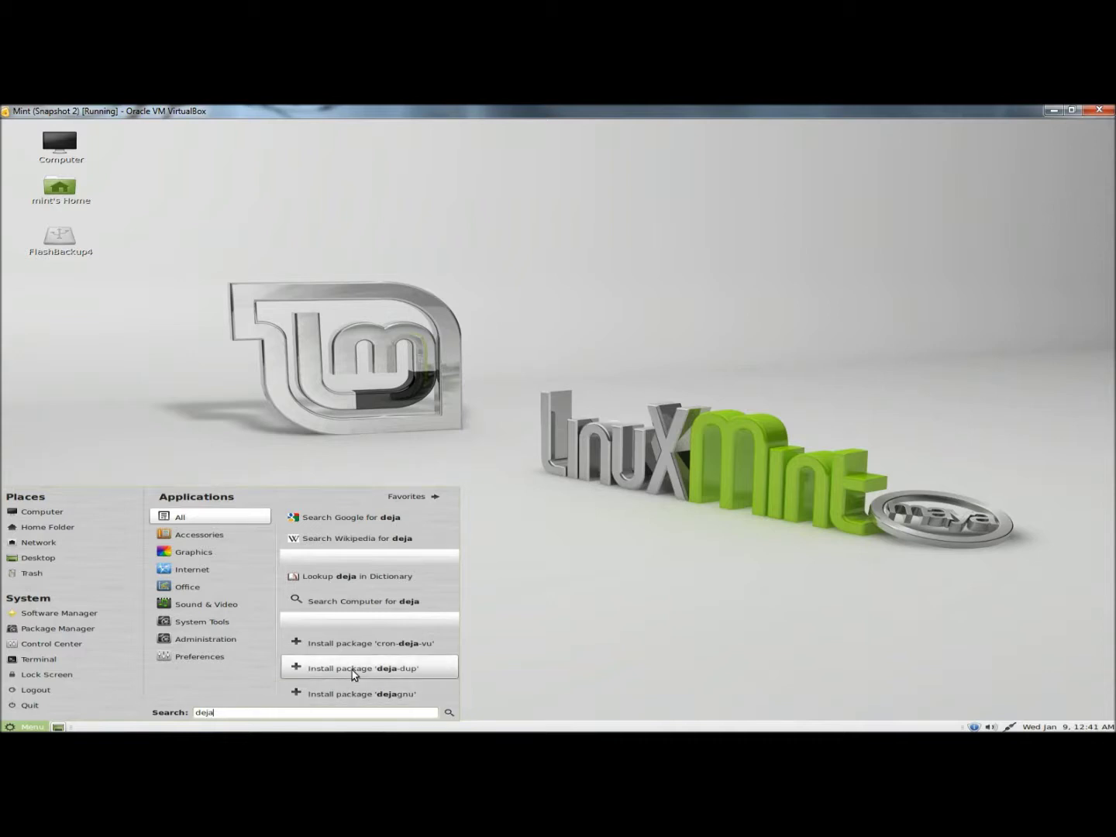
mouse_move(356, 673)
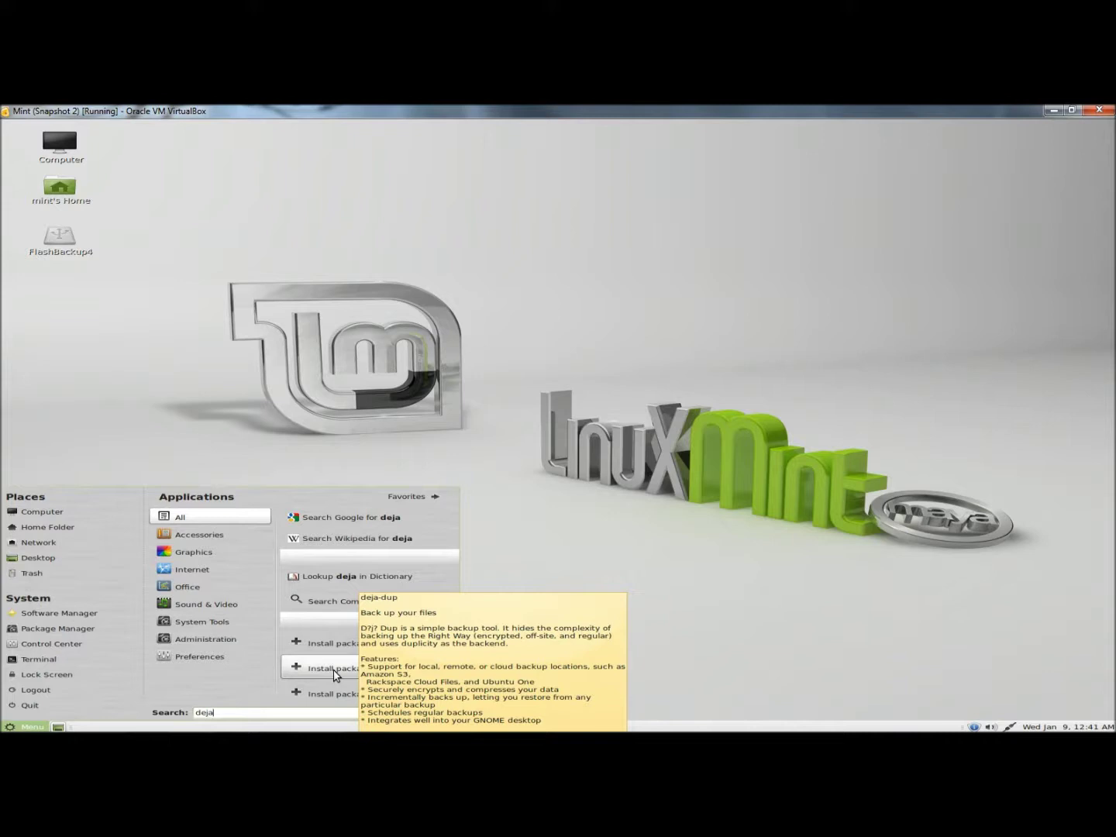
left_click(334, 671)
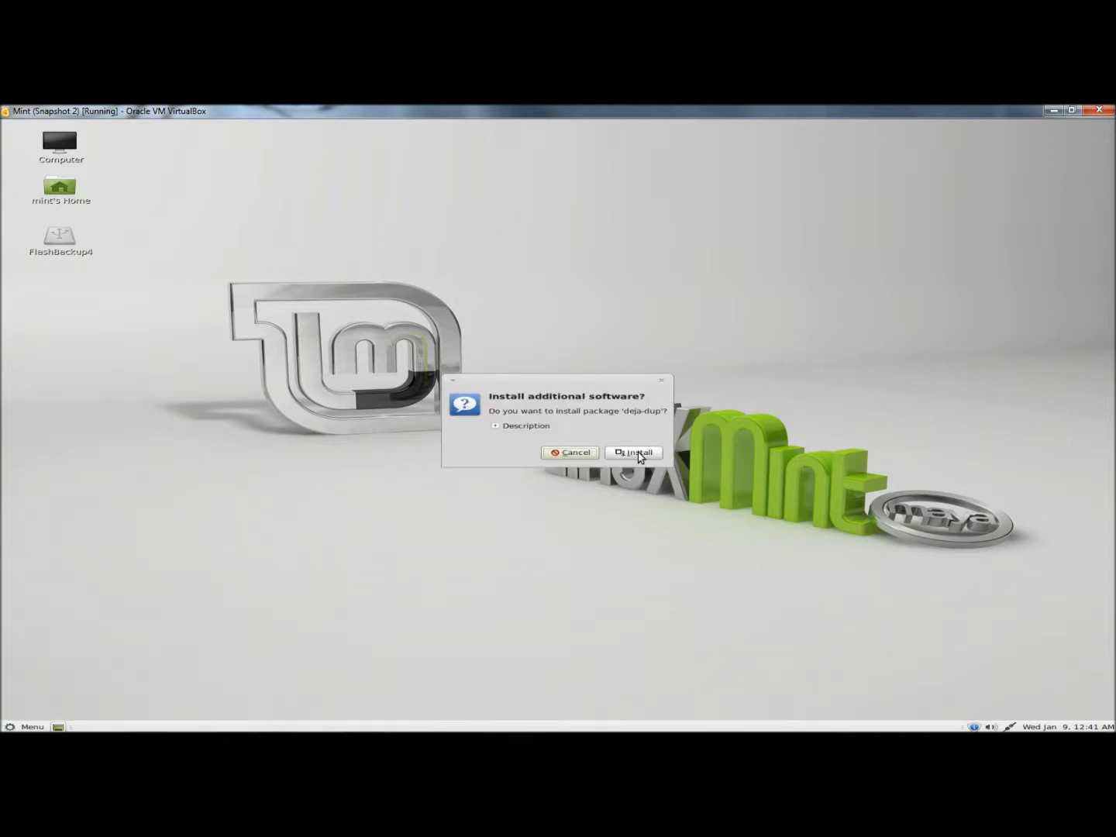
Confirm installing deja-dup and close the changes-applied confirmation.
left_click(639, 452)
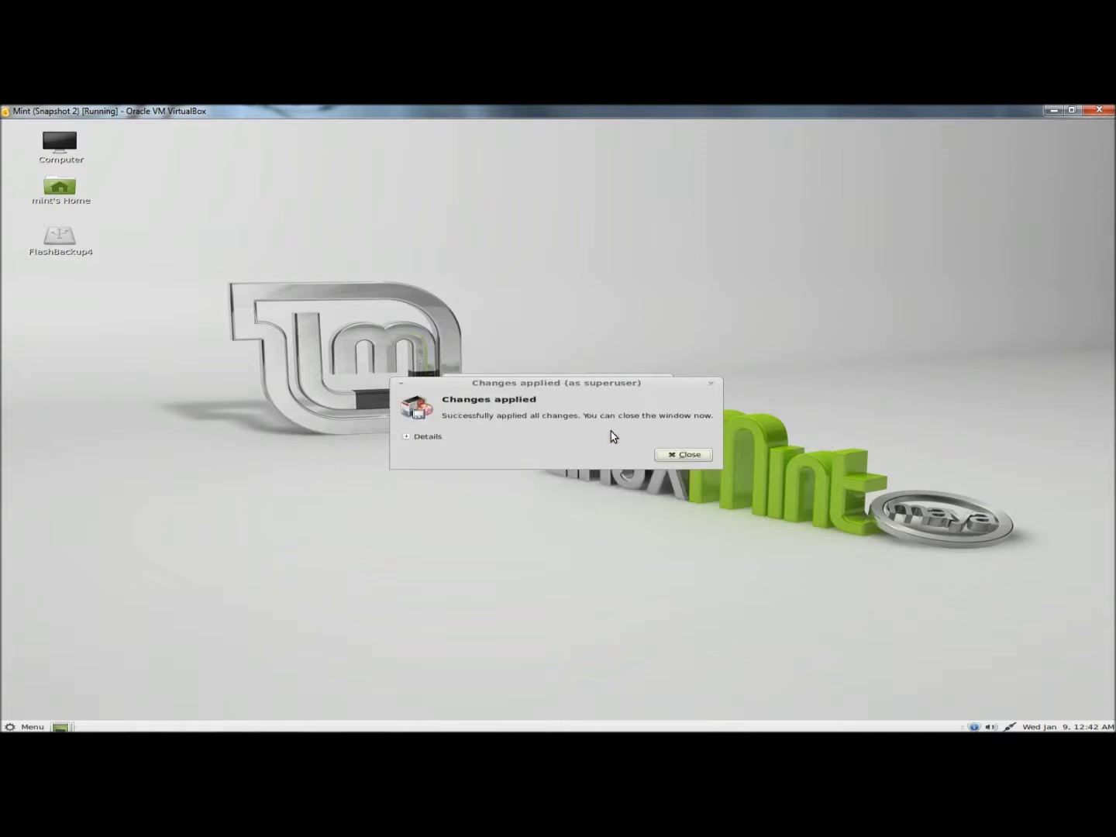
left_click(676, 457)
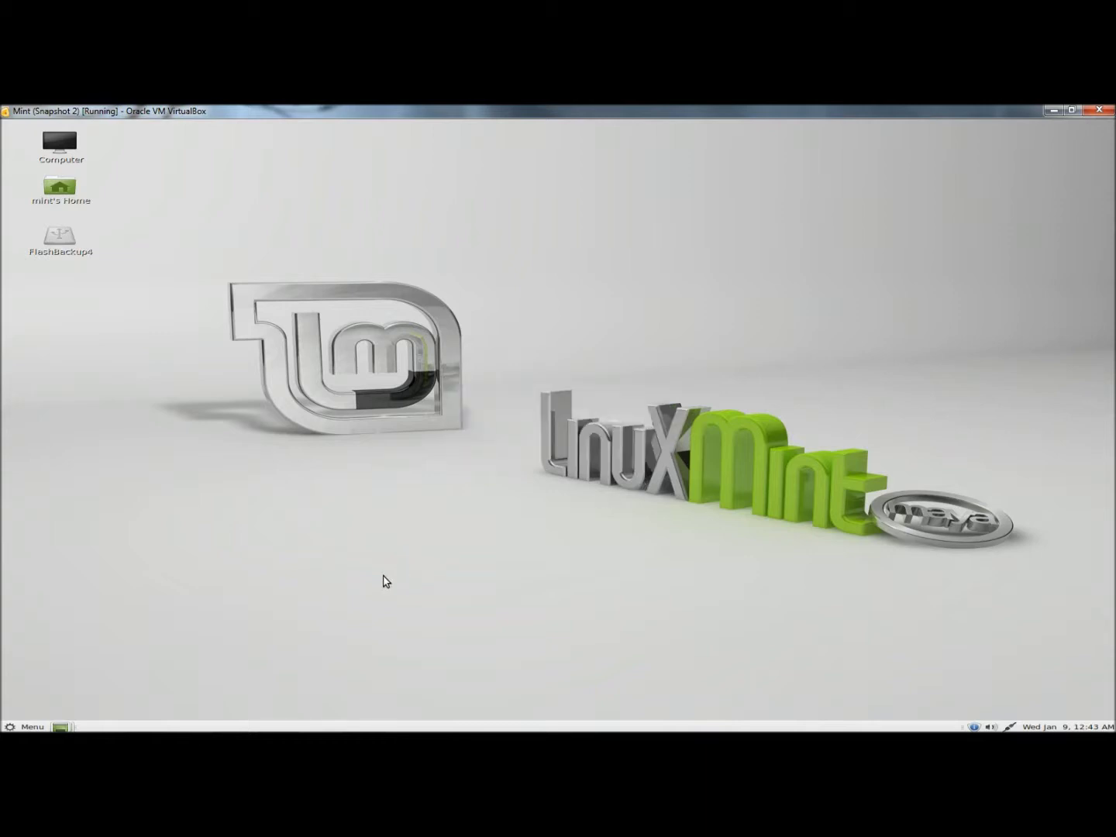
Uninstall the mintbackup Backup Tool via its menu entry, then reopen the main menu.
left_click(22, 727)
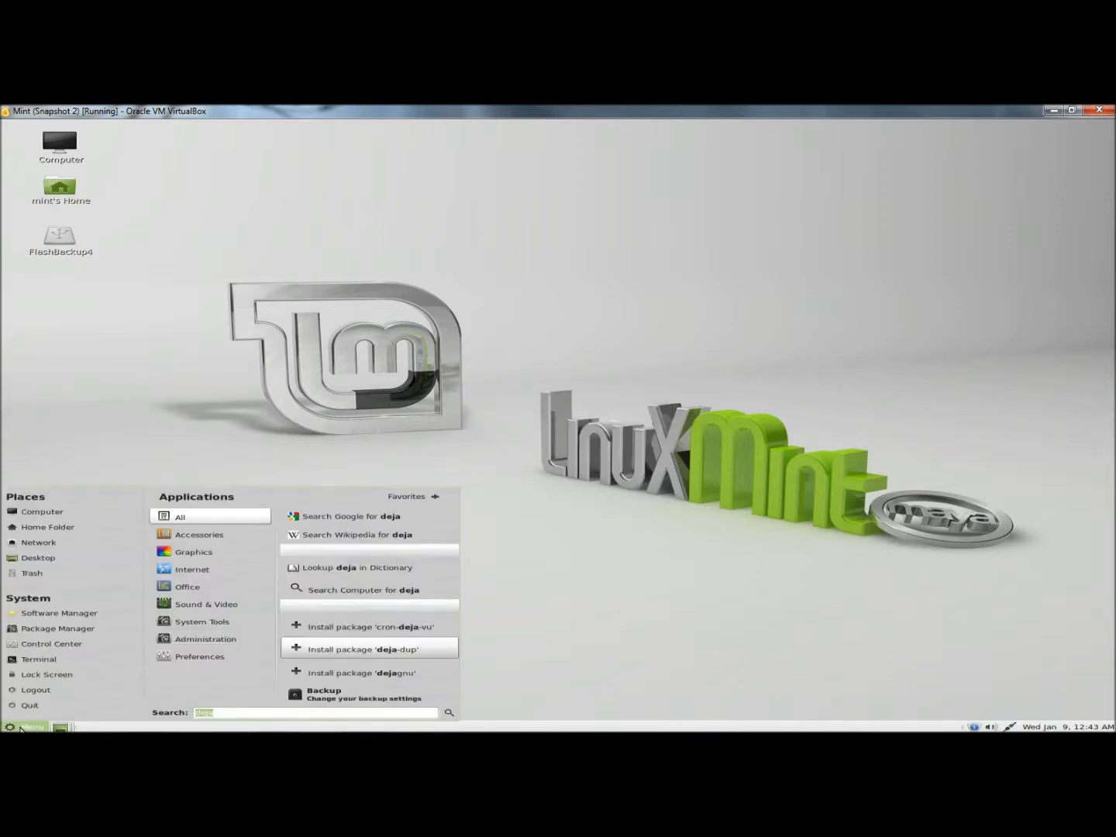
key("BackSpace")
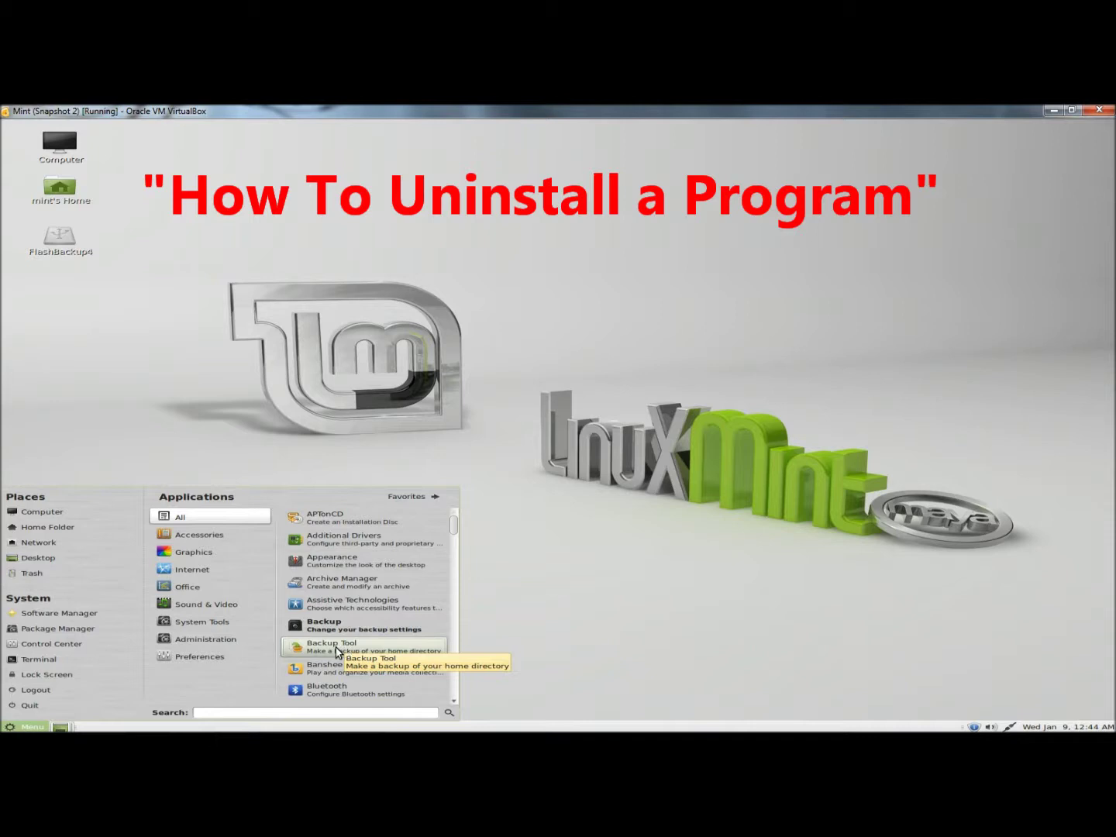
right_click(341, 651)
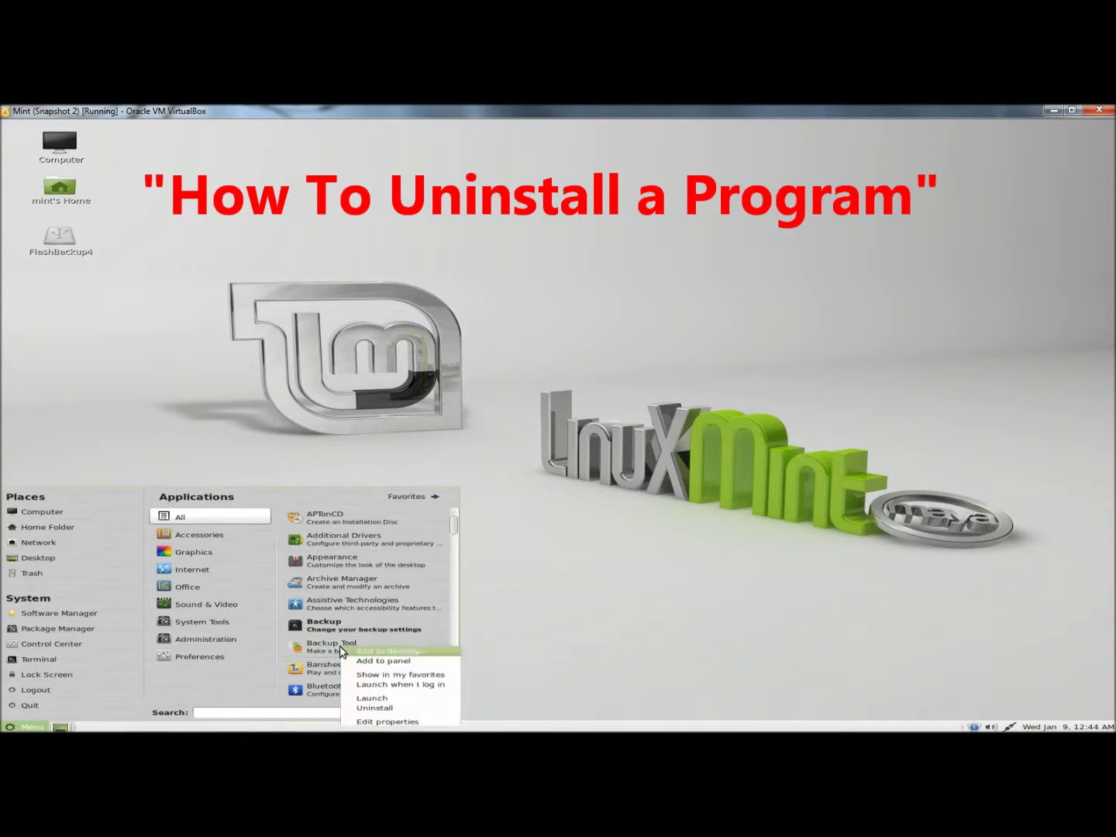
left_click(374, 708)
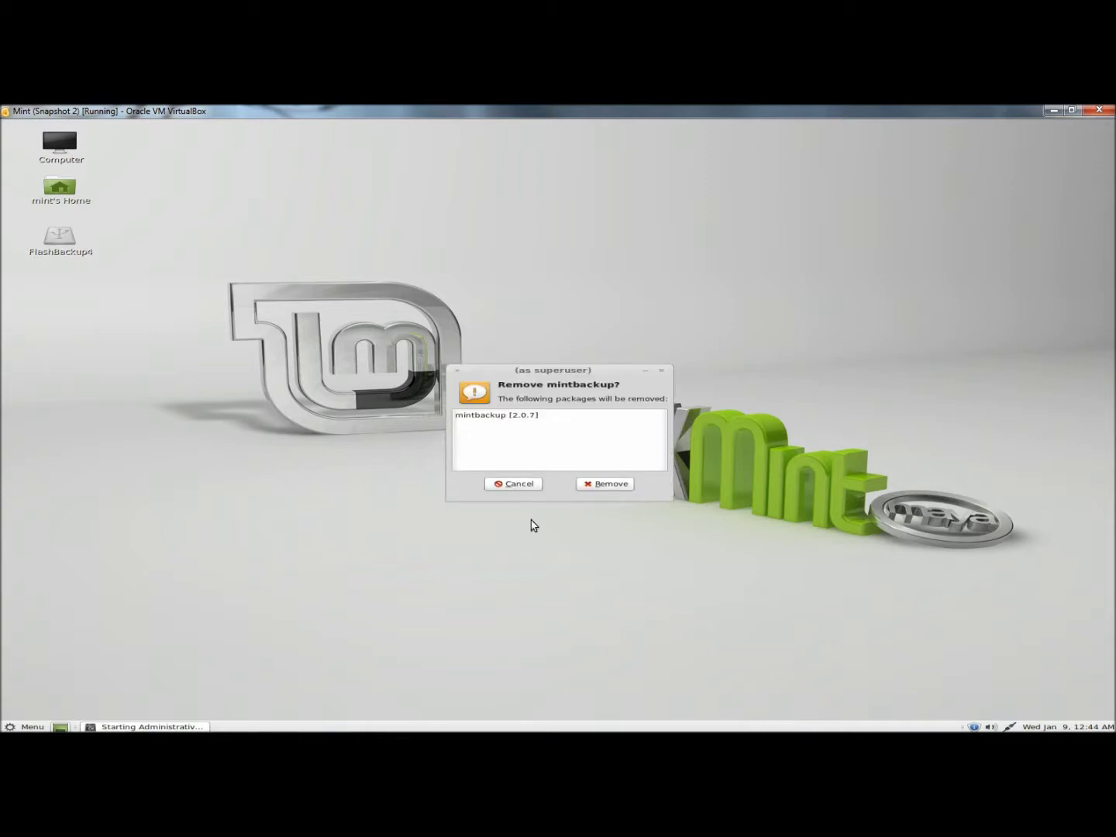
left_click(606, 485)
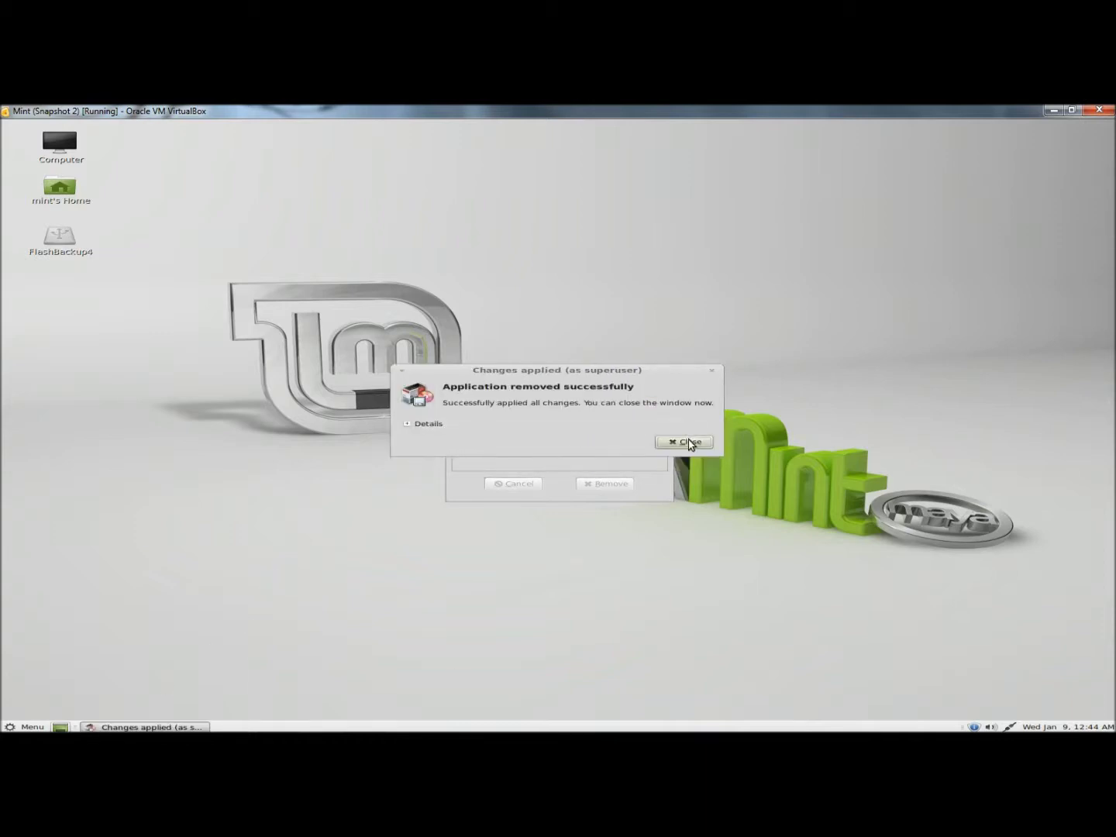
left_click(687, 442)
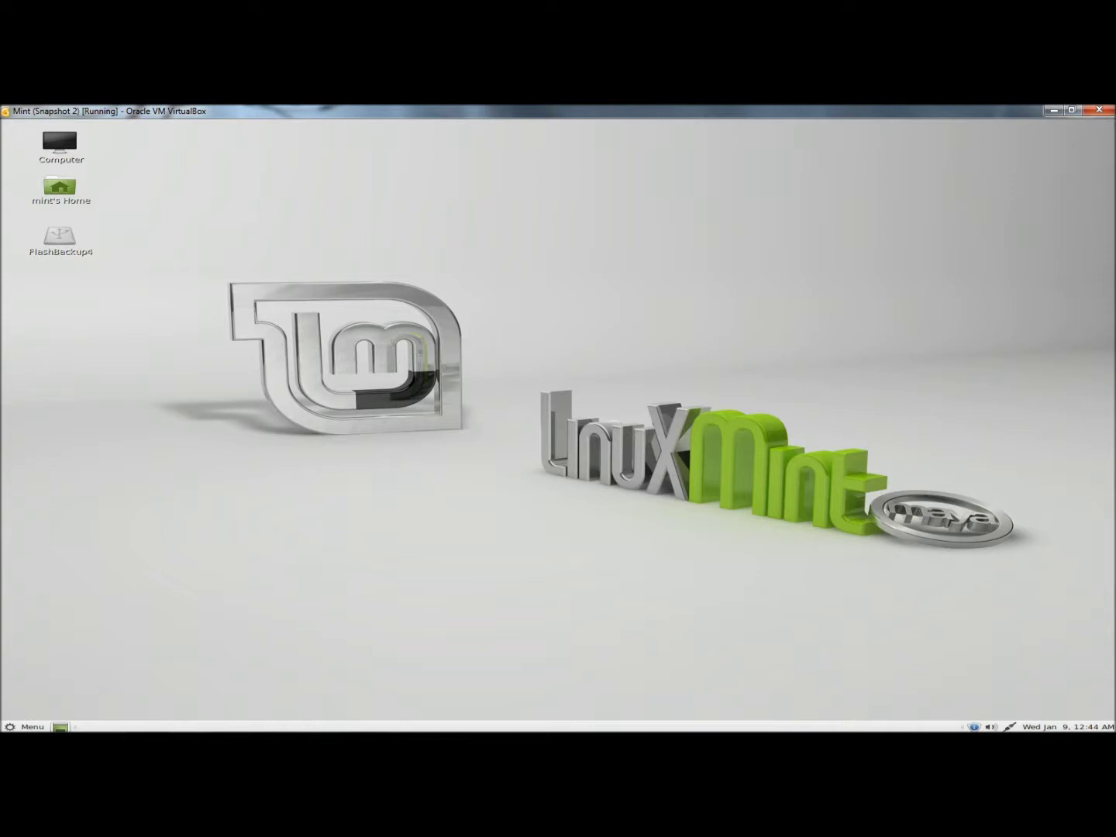
left_click(24, 726)
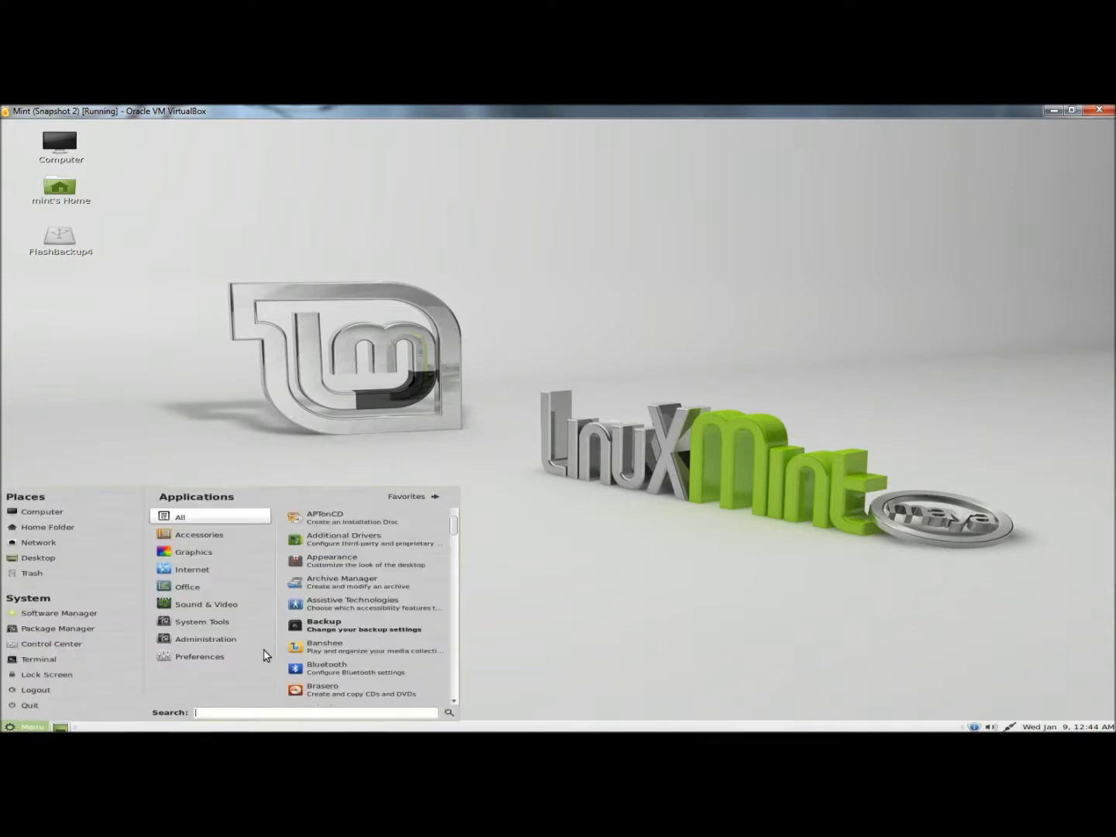
Launch Déjà Dup Backup and go straight to its settings overview.
left_click(331, 632)
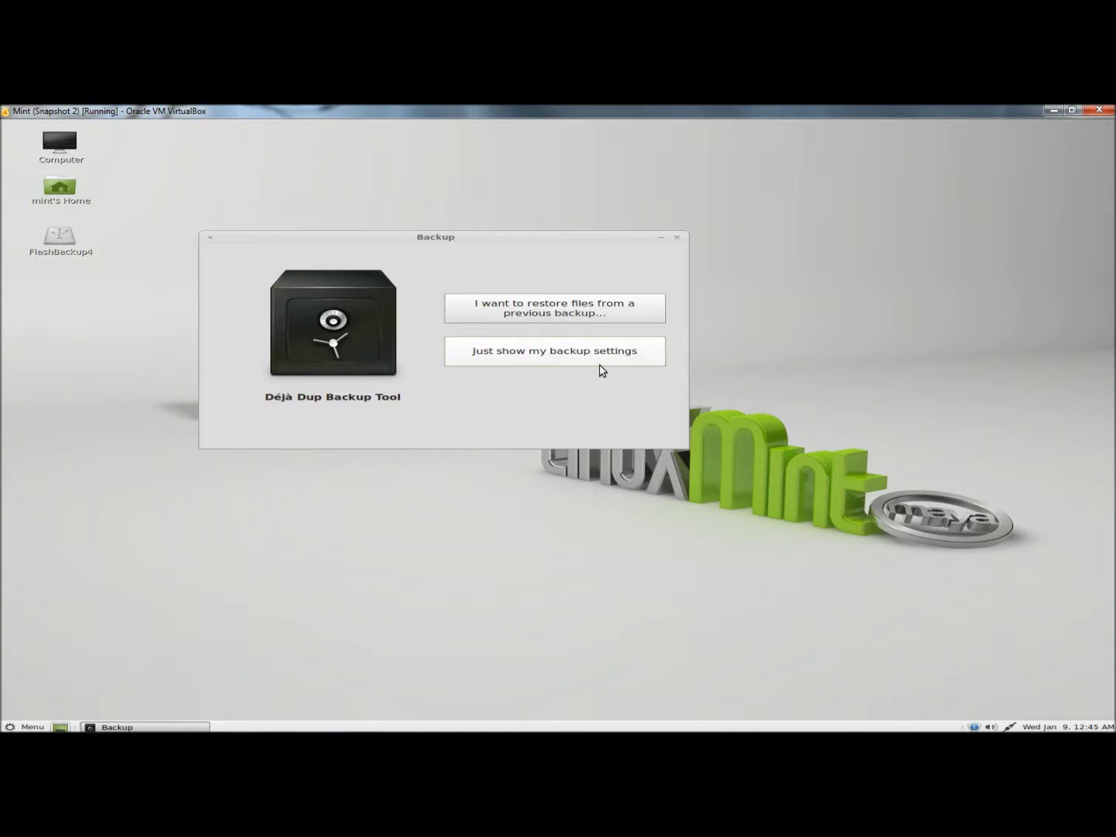
left_click(562, 359)
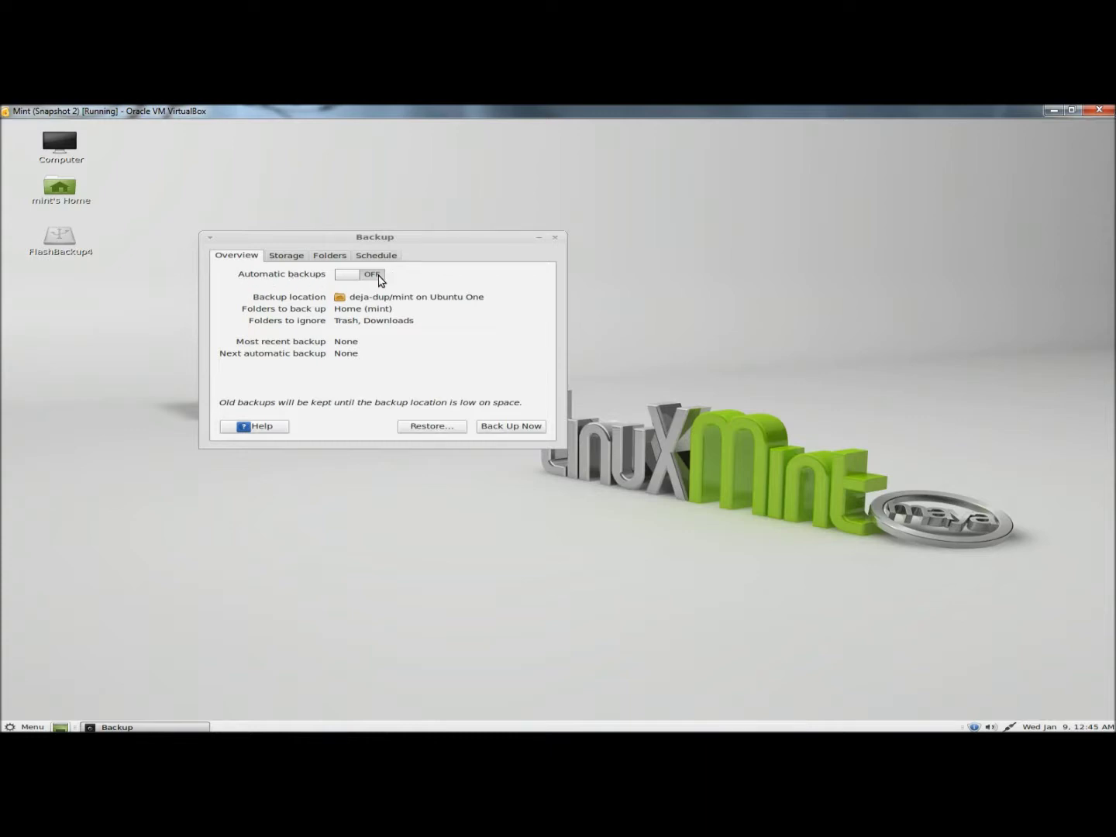
Turn automatic backups on so the next backup is due today.
left_click(342, 283)
left_click(287, 256)
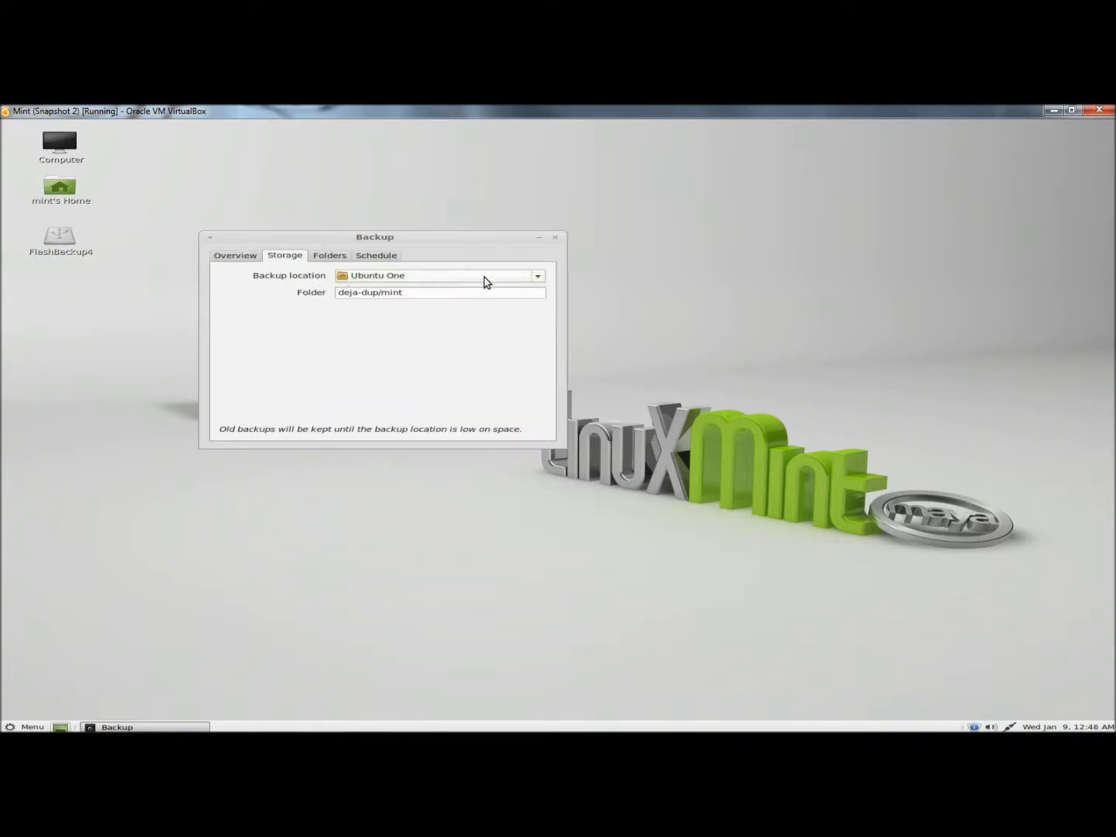
Change the backup location from Ubuntu One to the FlashBackup4 drive.
left_click(538, 281)
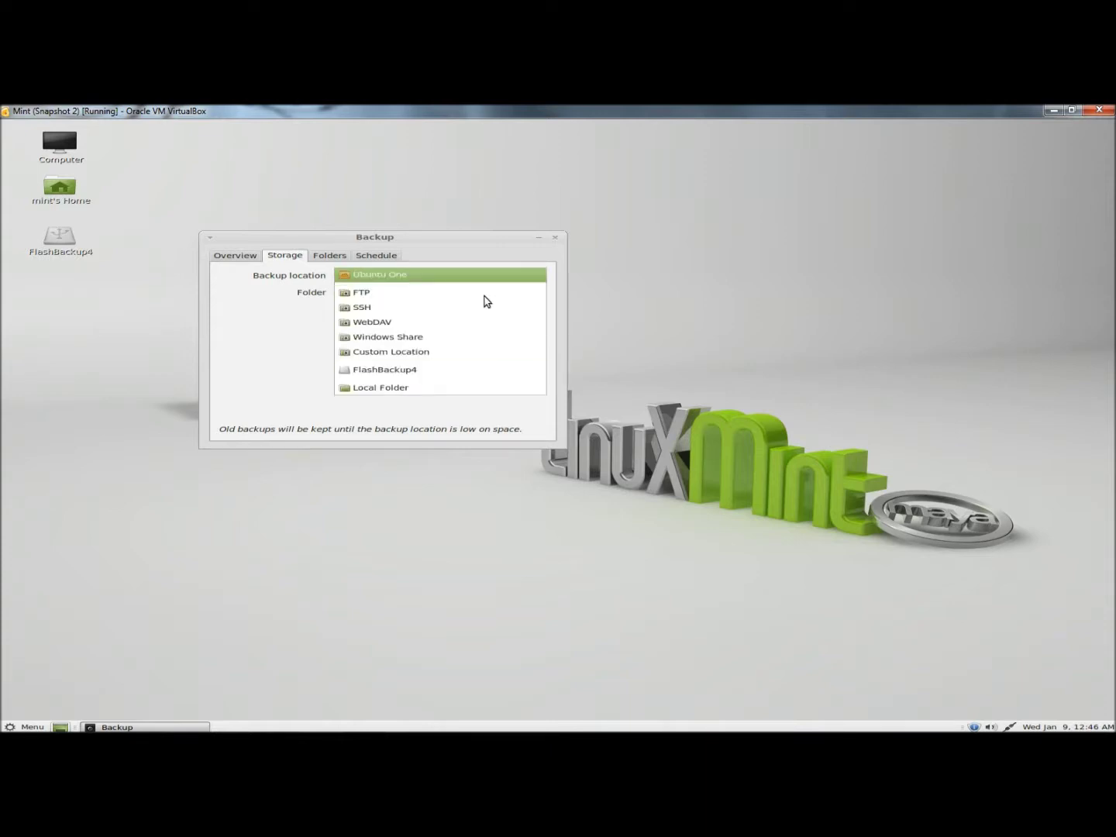
left_click(381, 370)
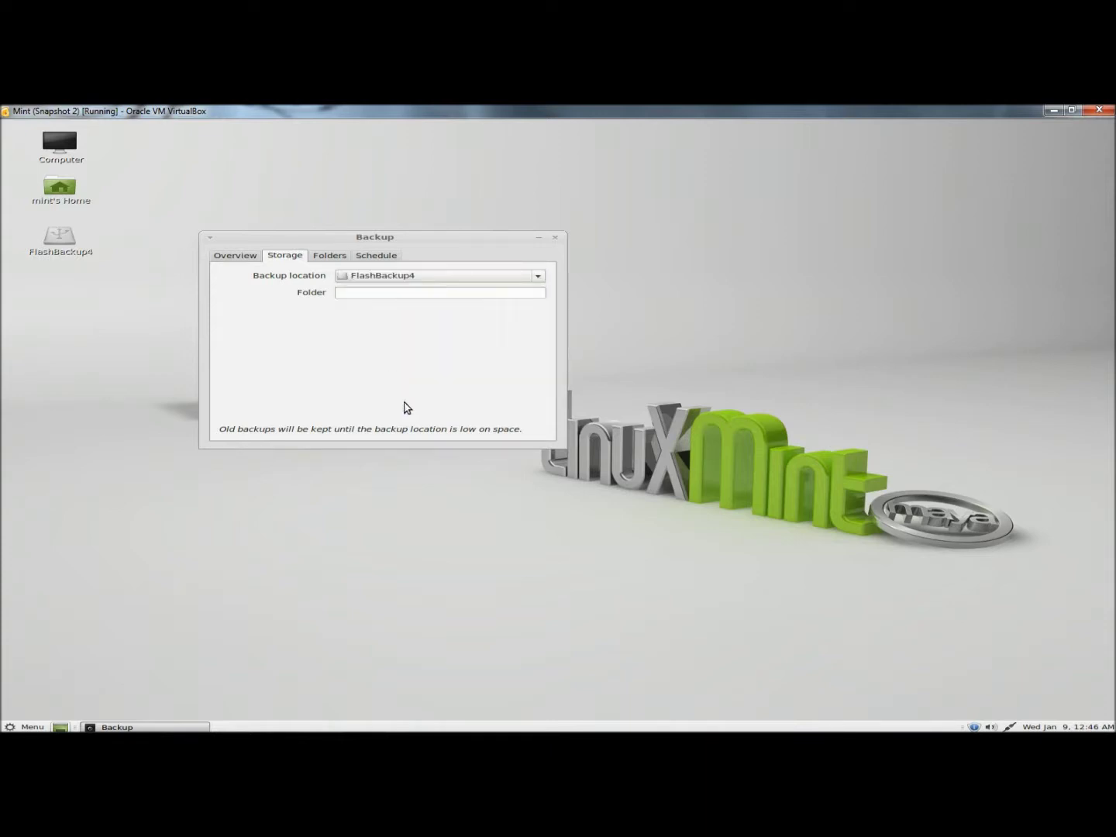
Add /usr to the backup folders, then remove it, leaving only Home (mint).
left_click(330, 258)
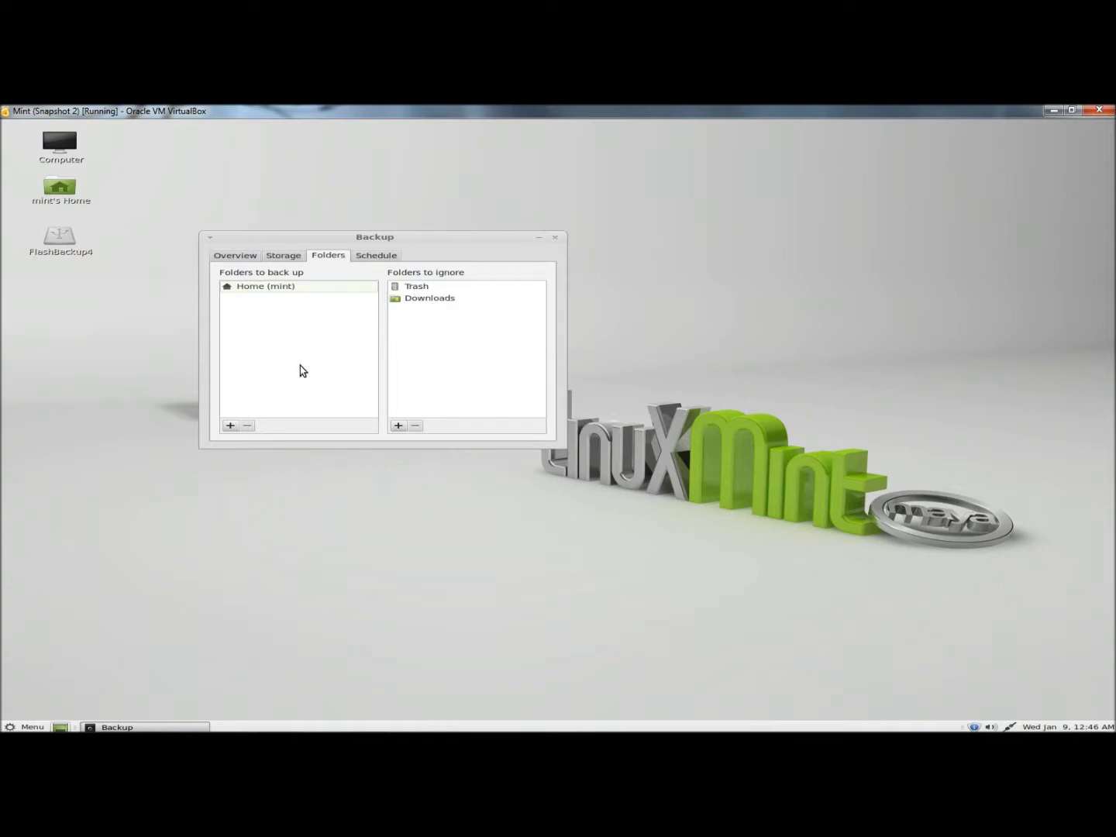
left_click(230, 426)
left_click(167, 305)
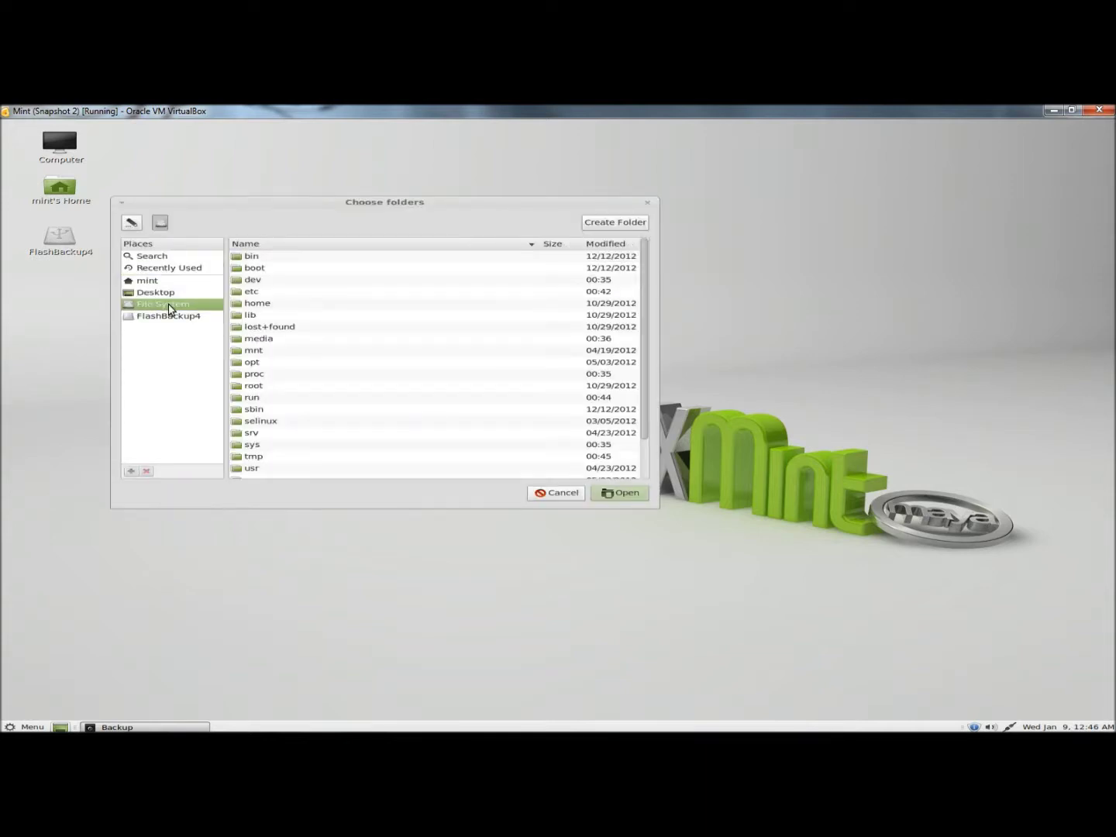
left_click(257, 468)
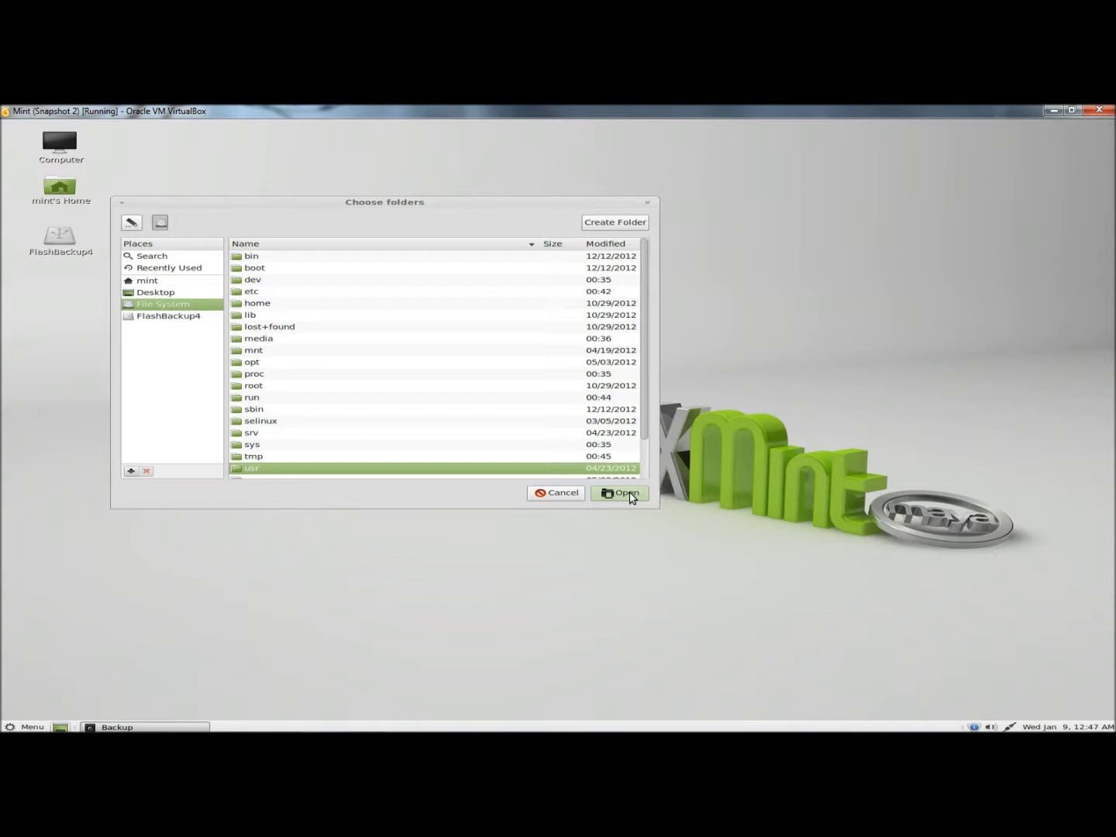
left_click(625, 497)
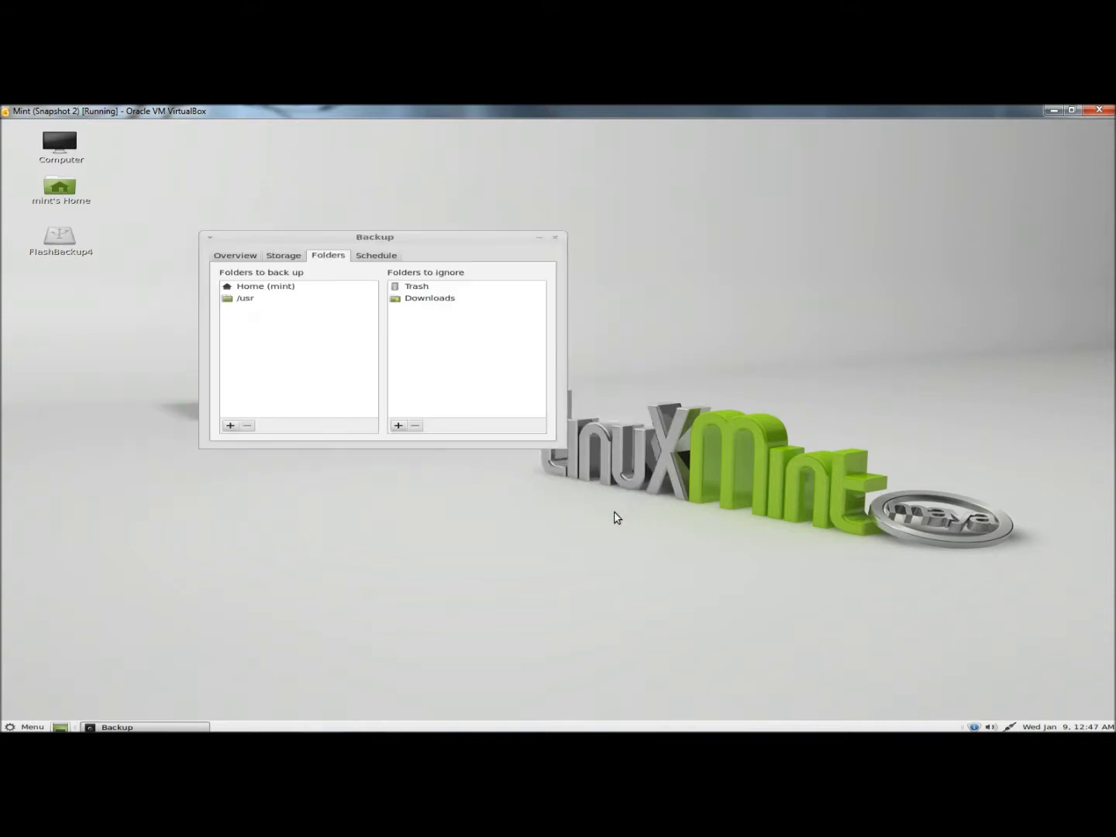
left_click(241, 300)
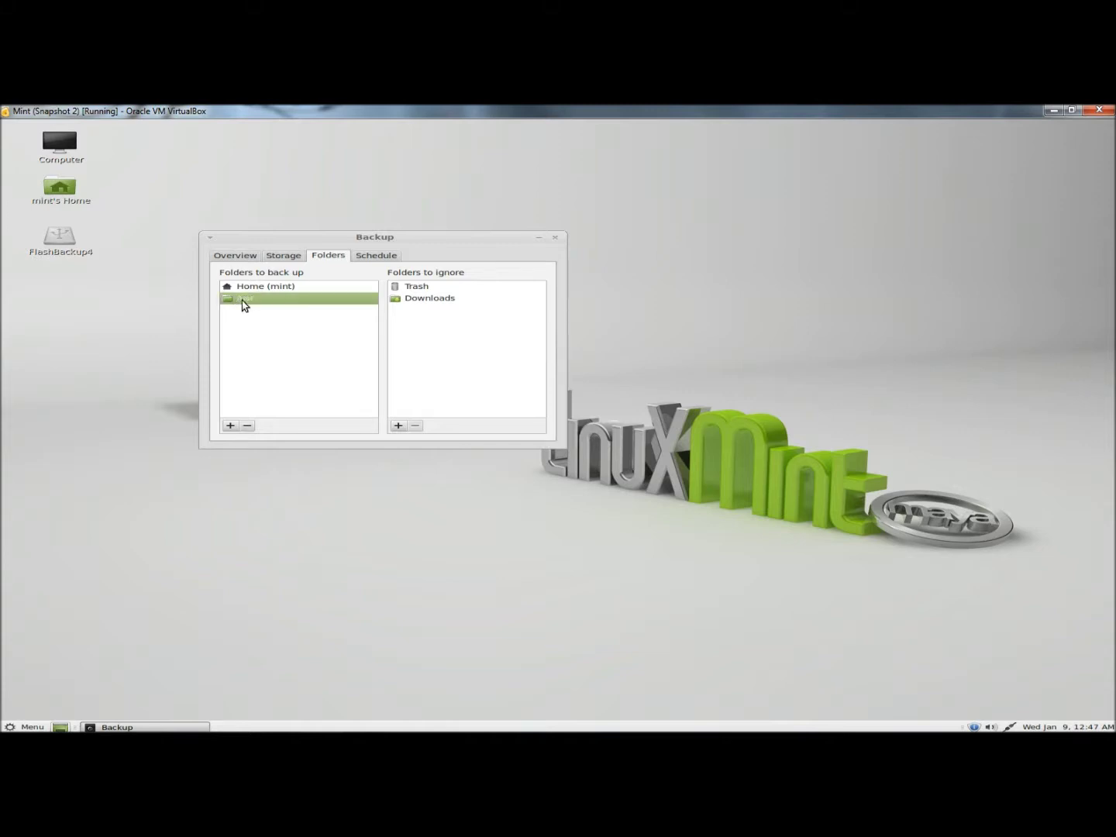
left_click(248, 427)
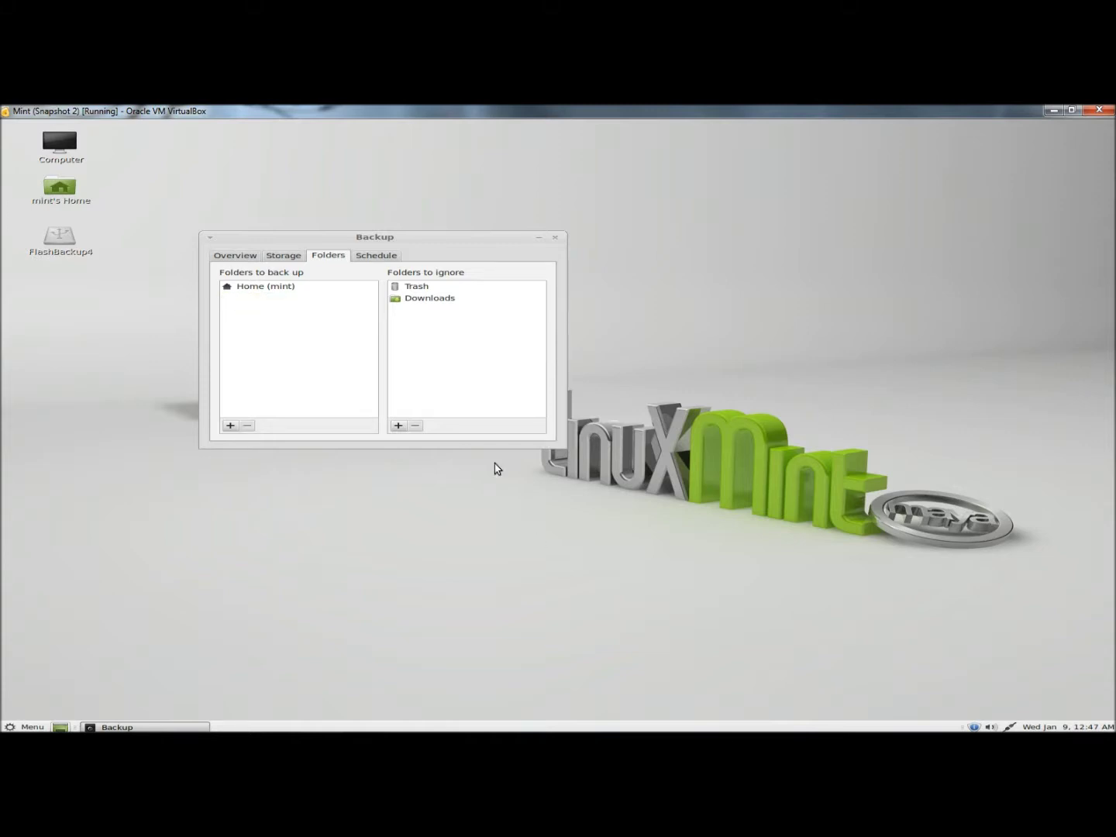
Keep the schedule at Weekly backups retained Forever, then return to the Overview.
left_click(380, 262)
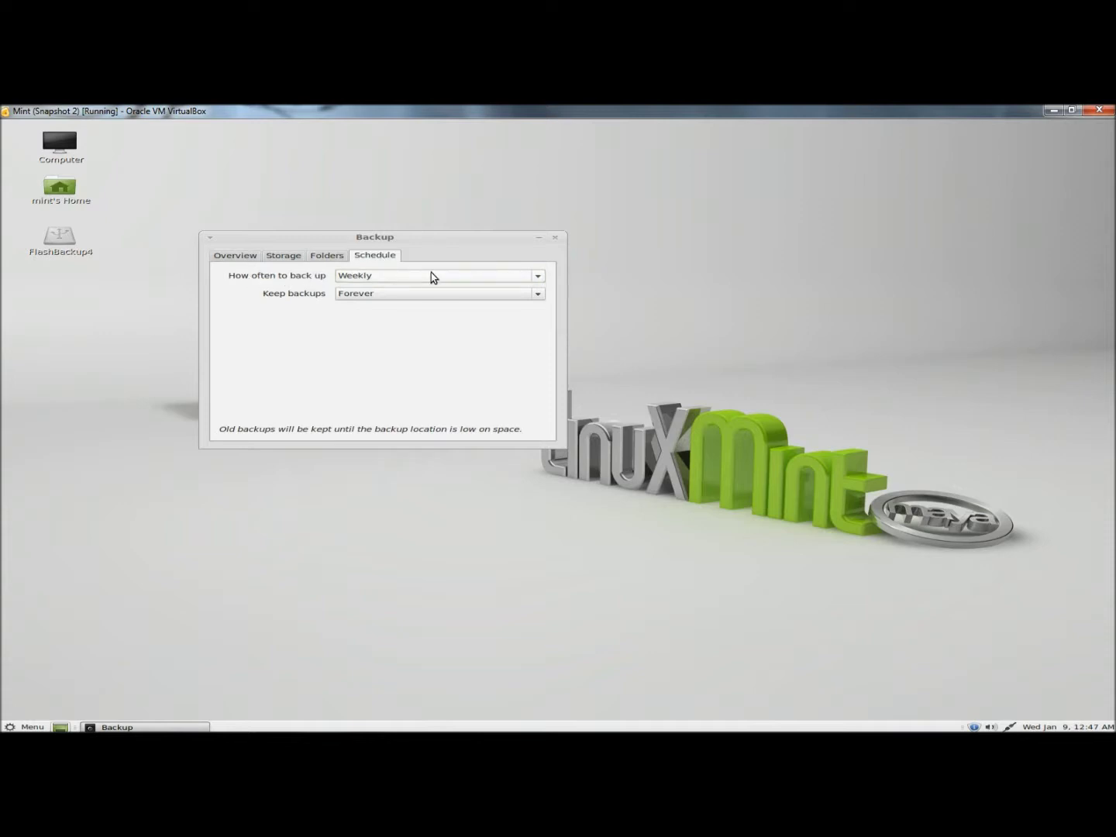
left_click(536, 278)
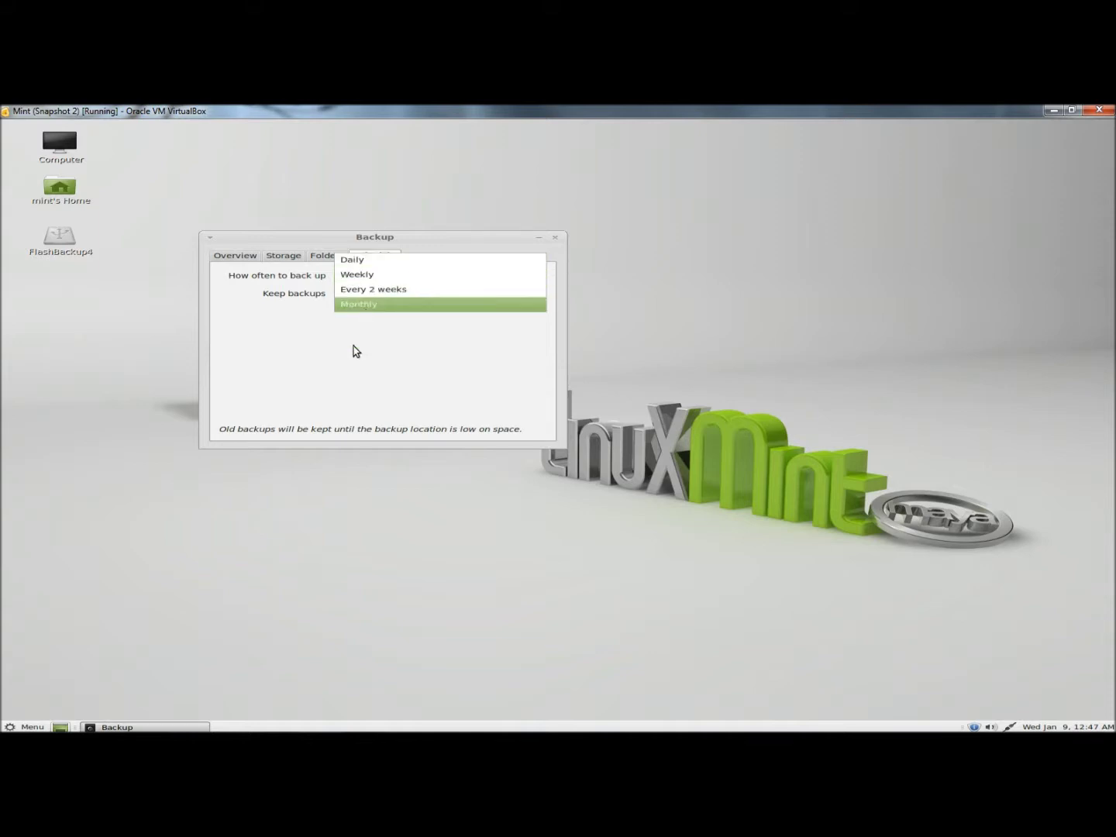
left_click(357, 395)
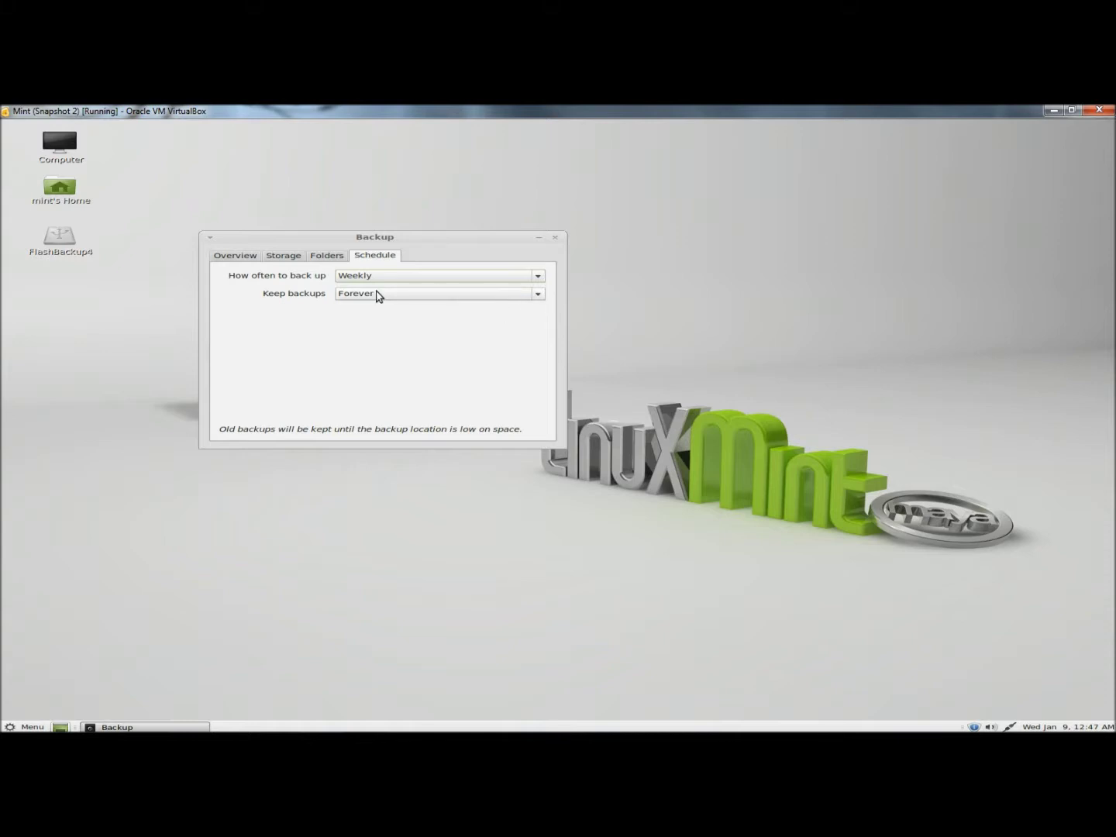
left_click(540, 296)
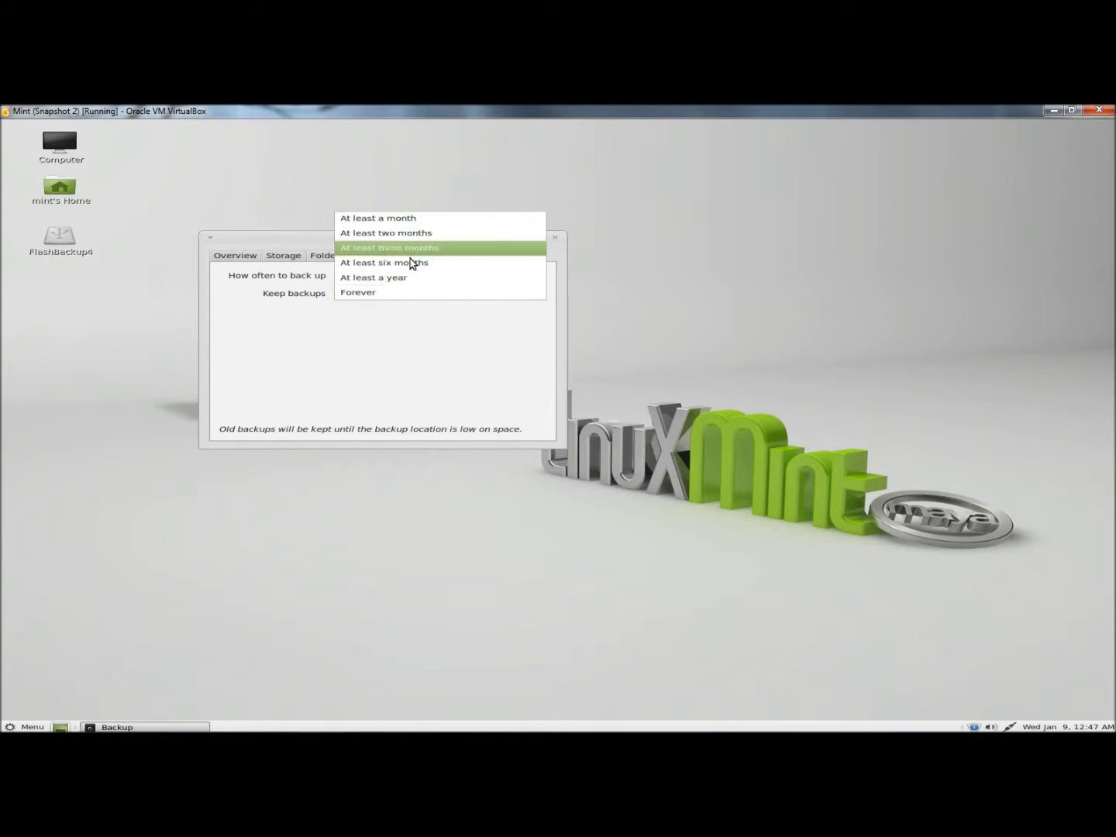
left_click(390, 376)
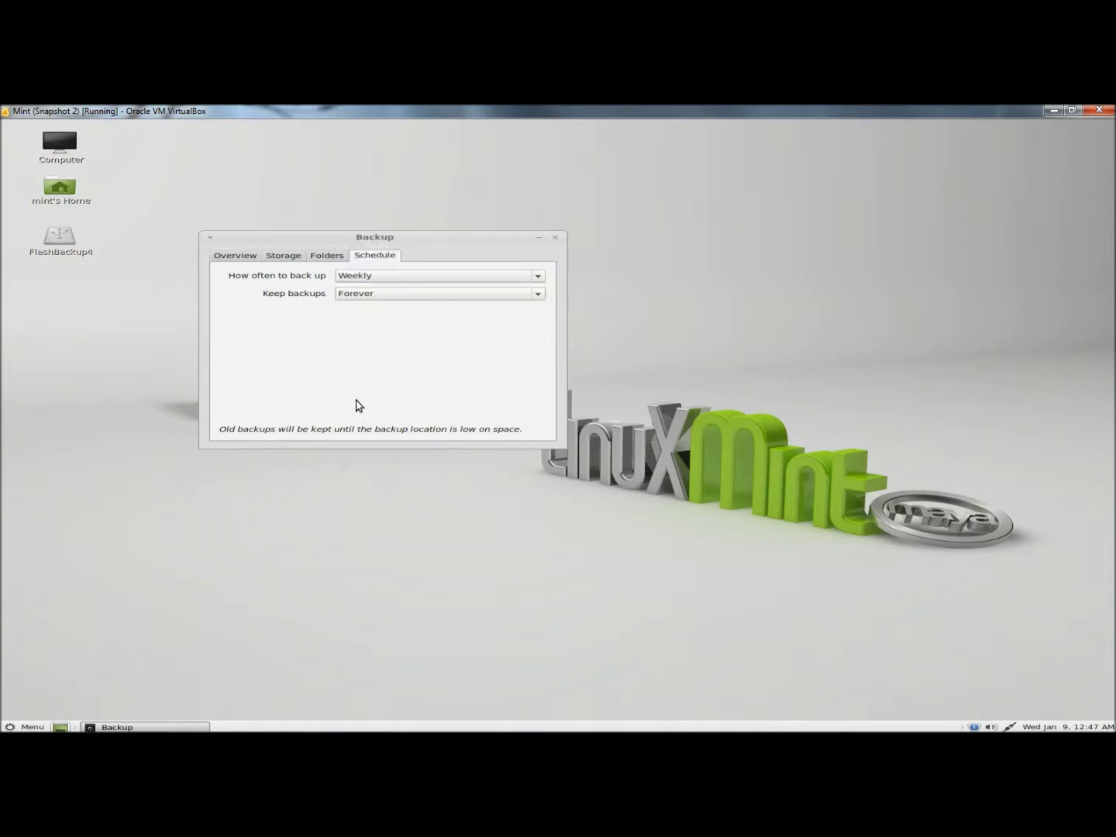
left_click(231, 258)
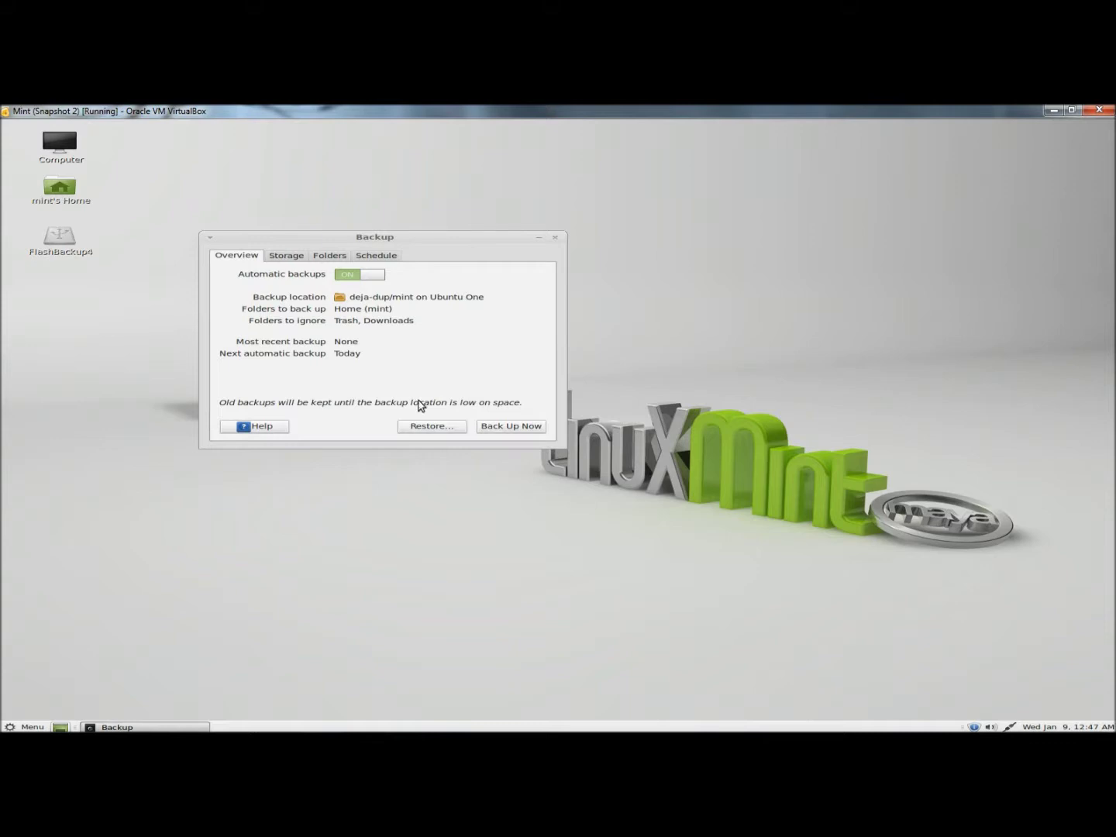
Run a first backup allowing restore without a password, then close the Backup window.
left_click(514, 434)
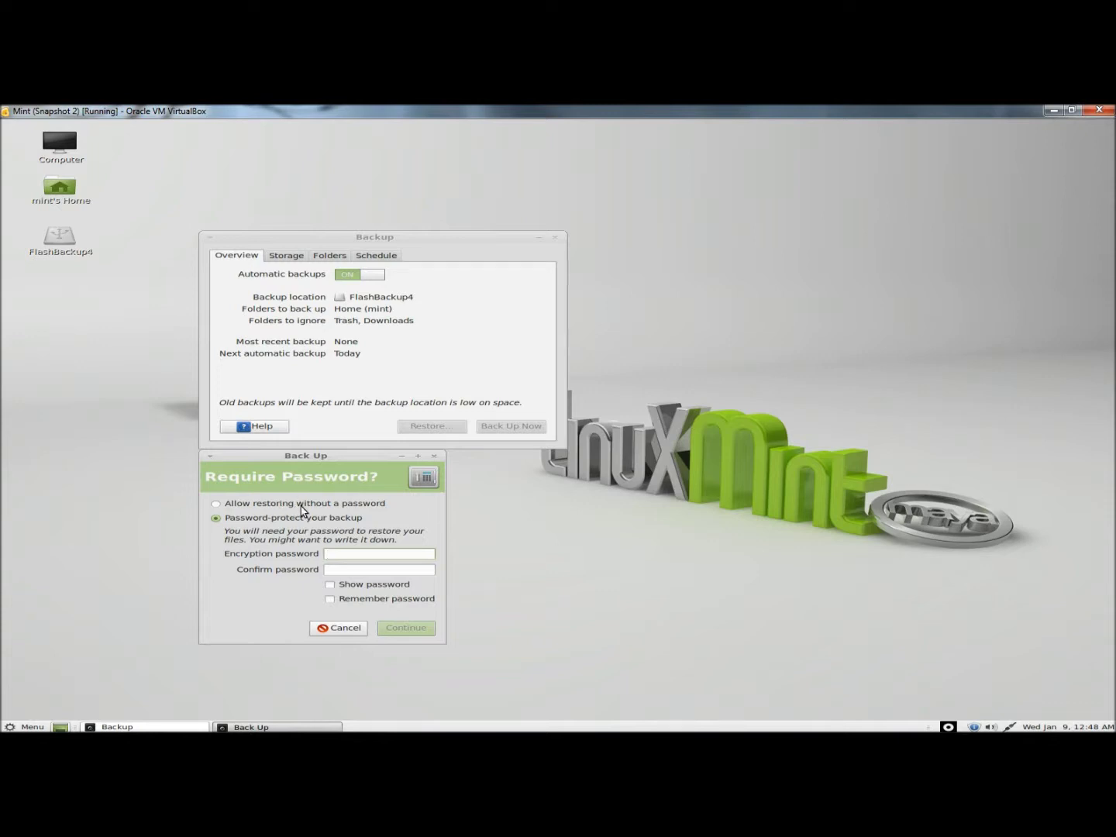
left_click(217, 505)
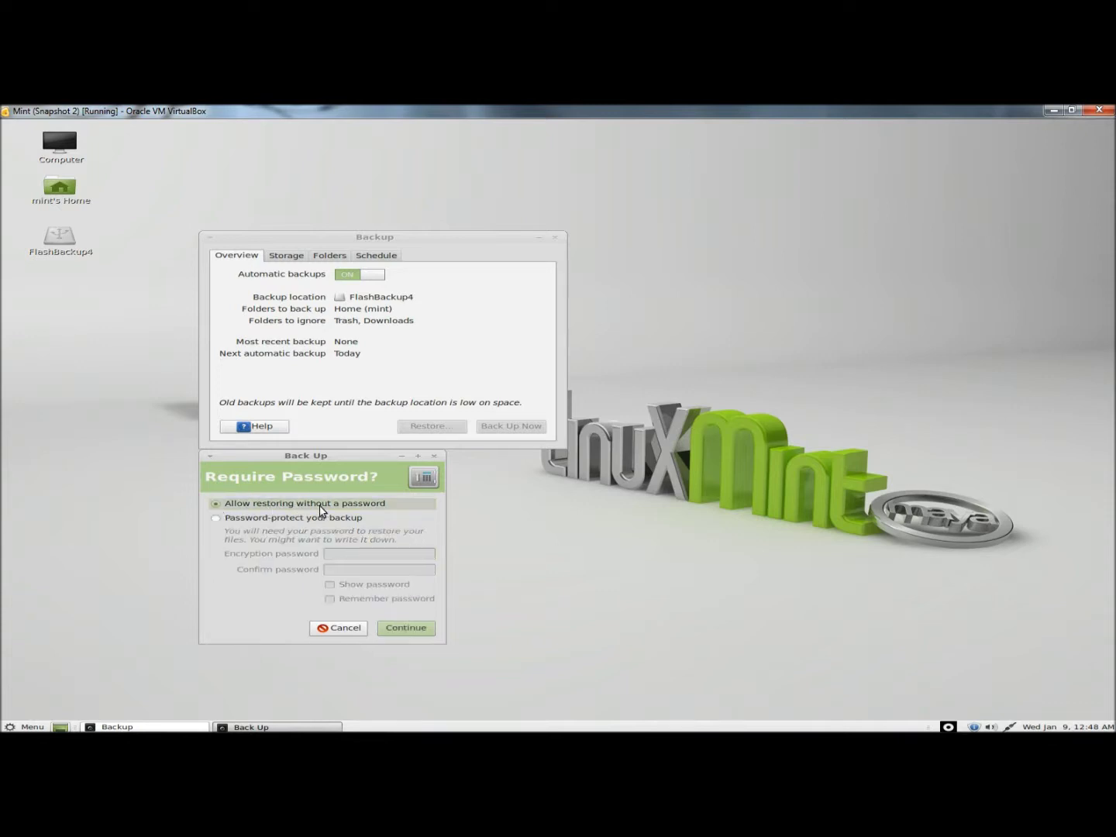
left_click(412, 630)
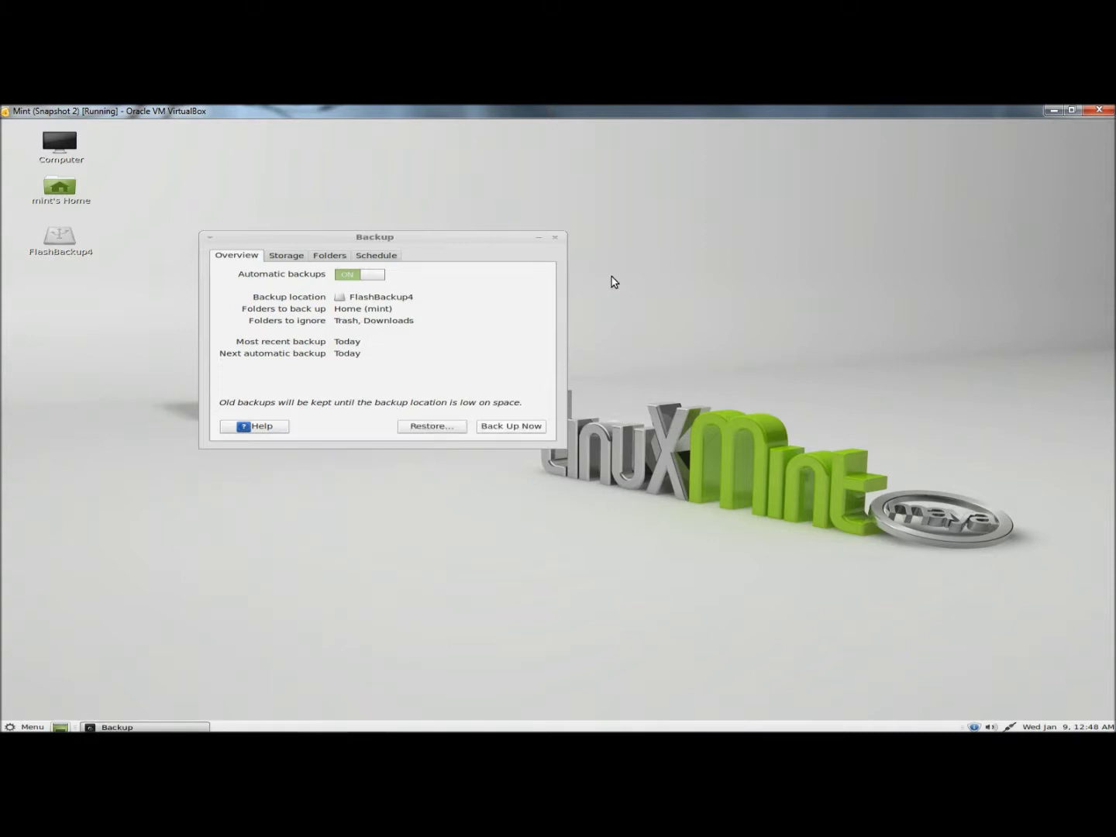
left_click(554, 238)
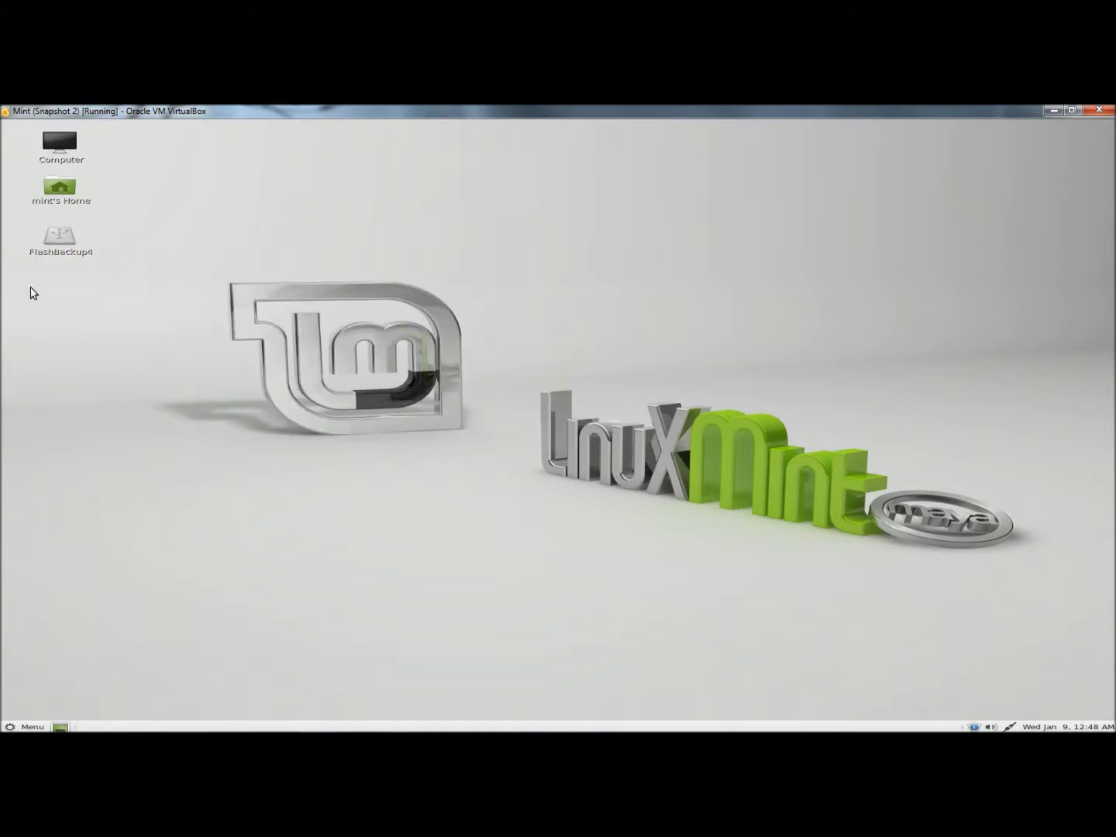
Inspect the backup files on FlashBackup4, then reopen Déjà Dup Backup and the home folder.
left_click(61, 238)
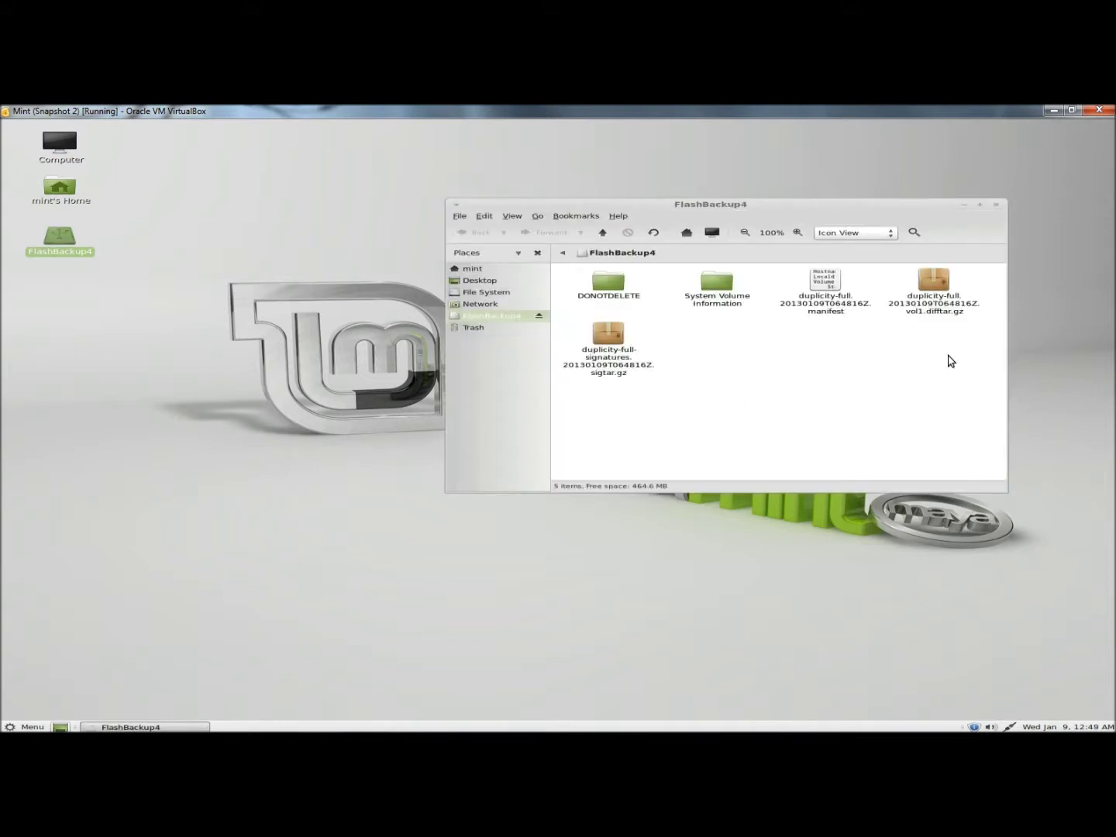
left_click(996, 205)
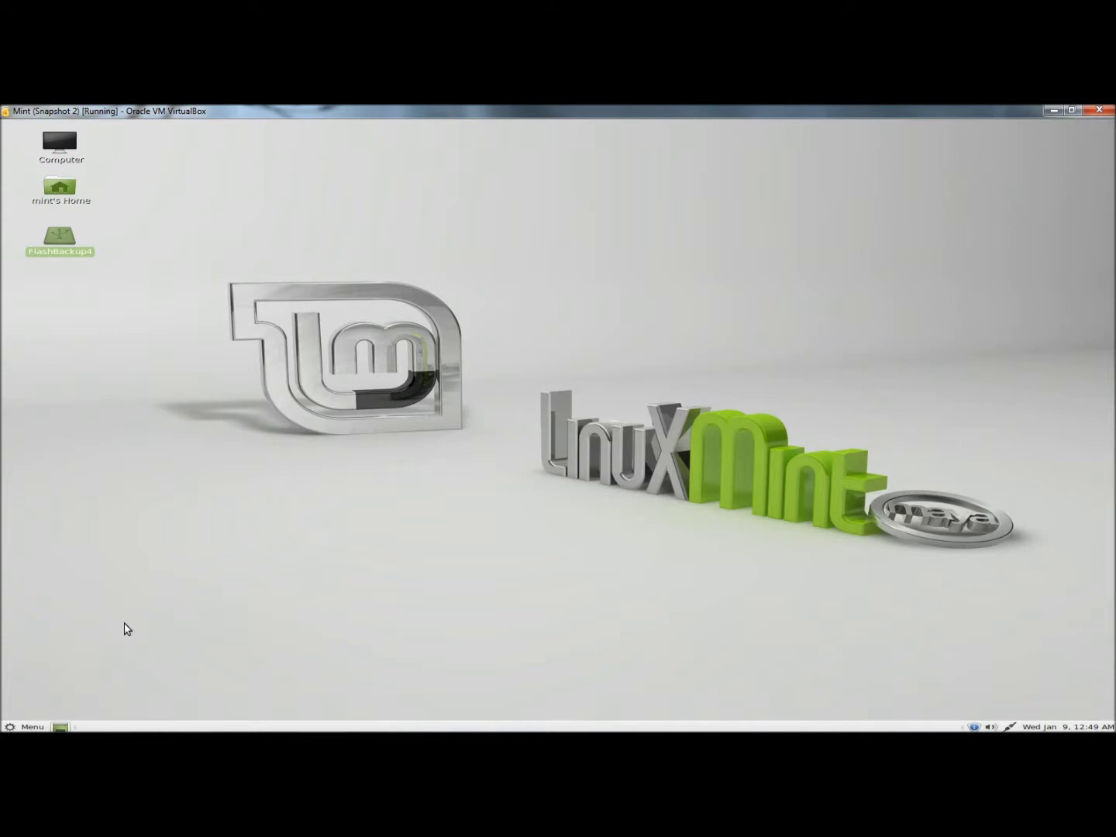
left_click(24, 727)
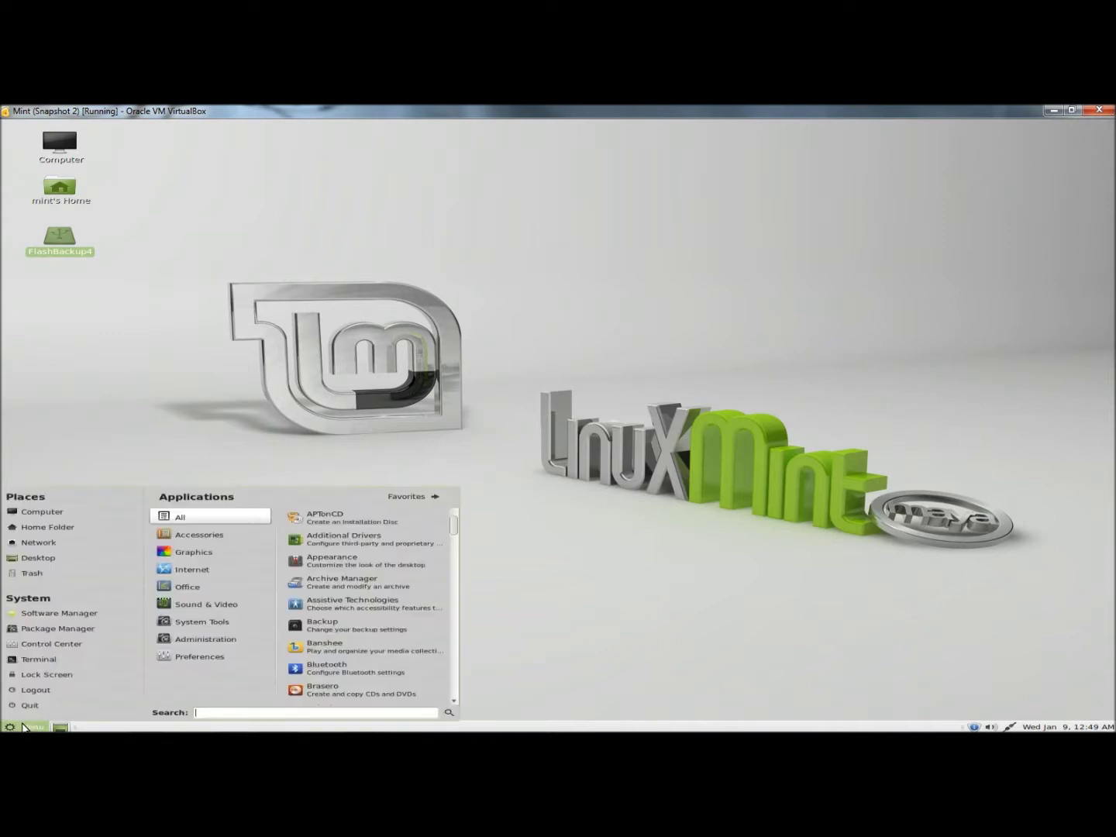
left_click(345, 629)
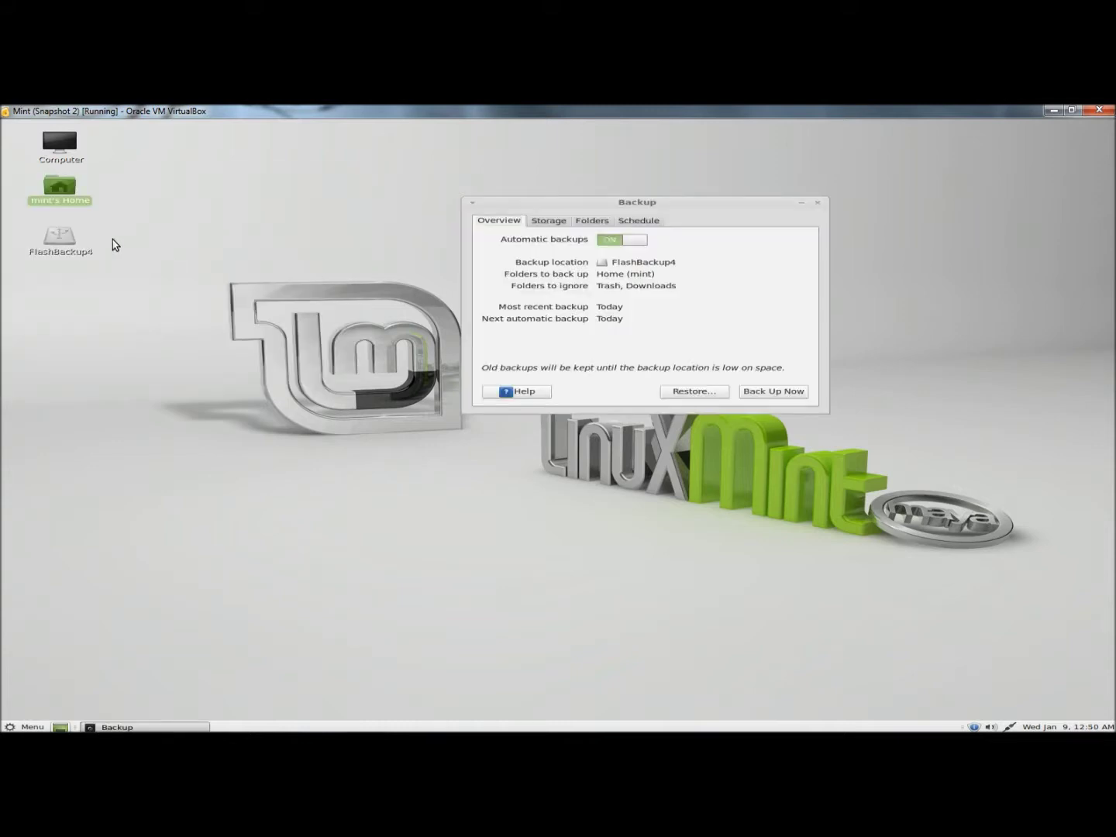
left_click(71, 195)
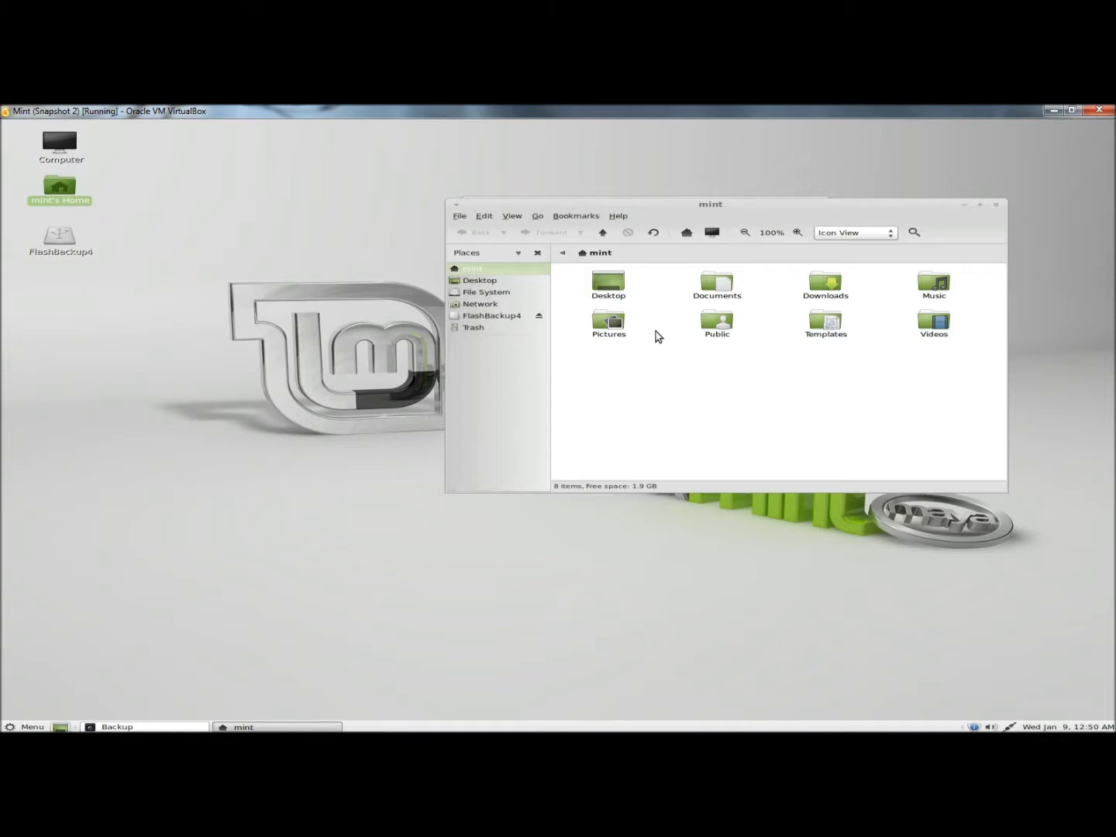
Move Desktop and all other home folders into Documents, then move Documents onto FlashBackup4.
left_click(607, 286)
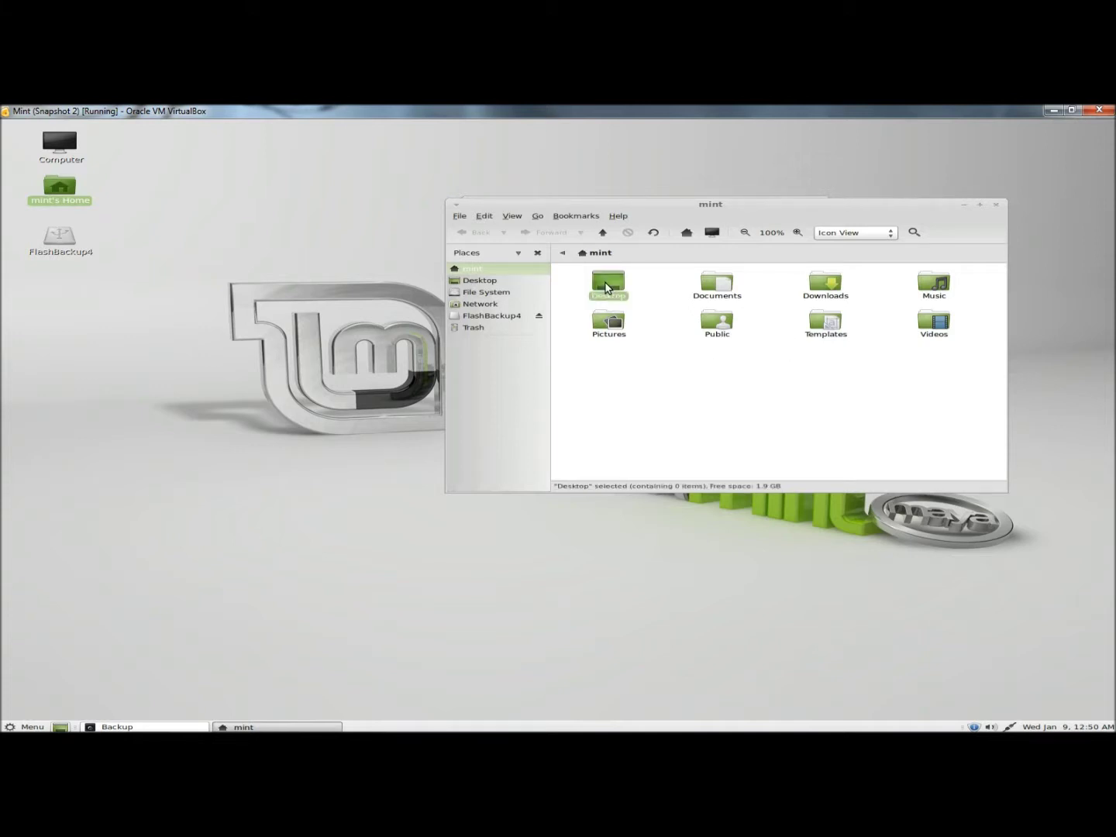
mouse_move(607, 287)
left_mouse_down()
mouse_move(721, 288)
mouse_move(610, 292)
left_mouse_up()
key("ctrl+a")
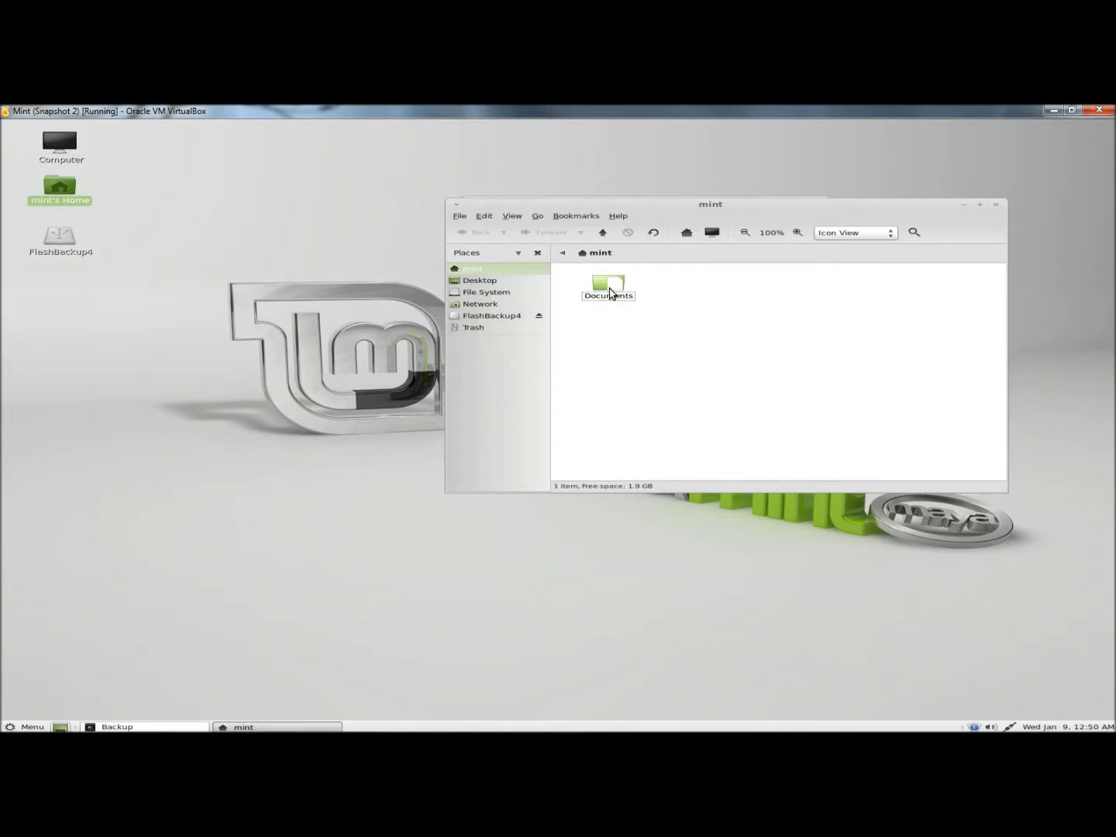
left_click_drag(610, 289, 489, 318)
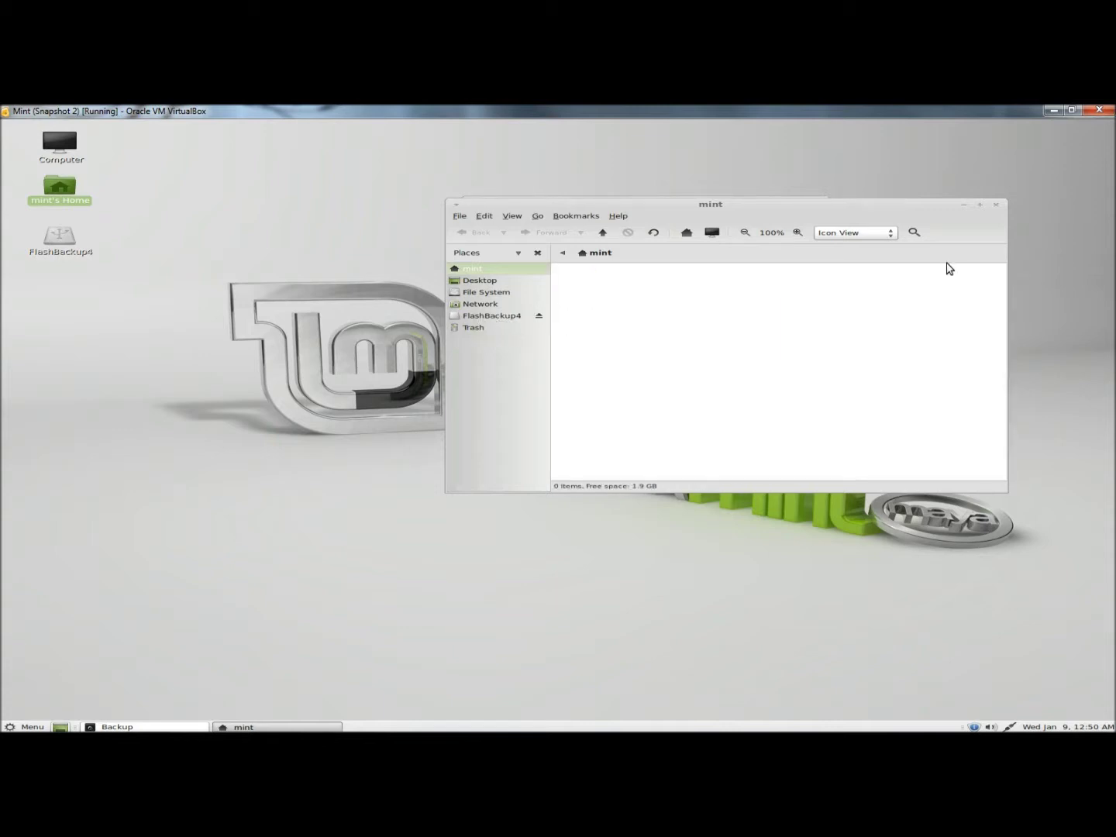
Close and reopen the home folder to confirm it is empty, then close it.
left_click(998, 206)
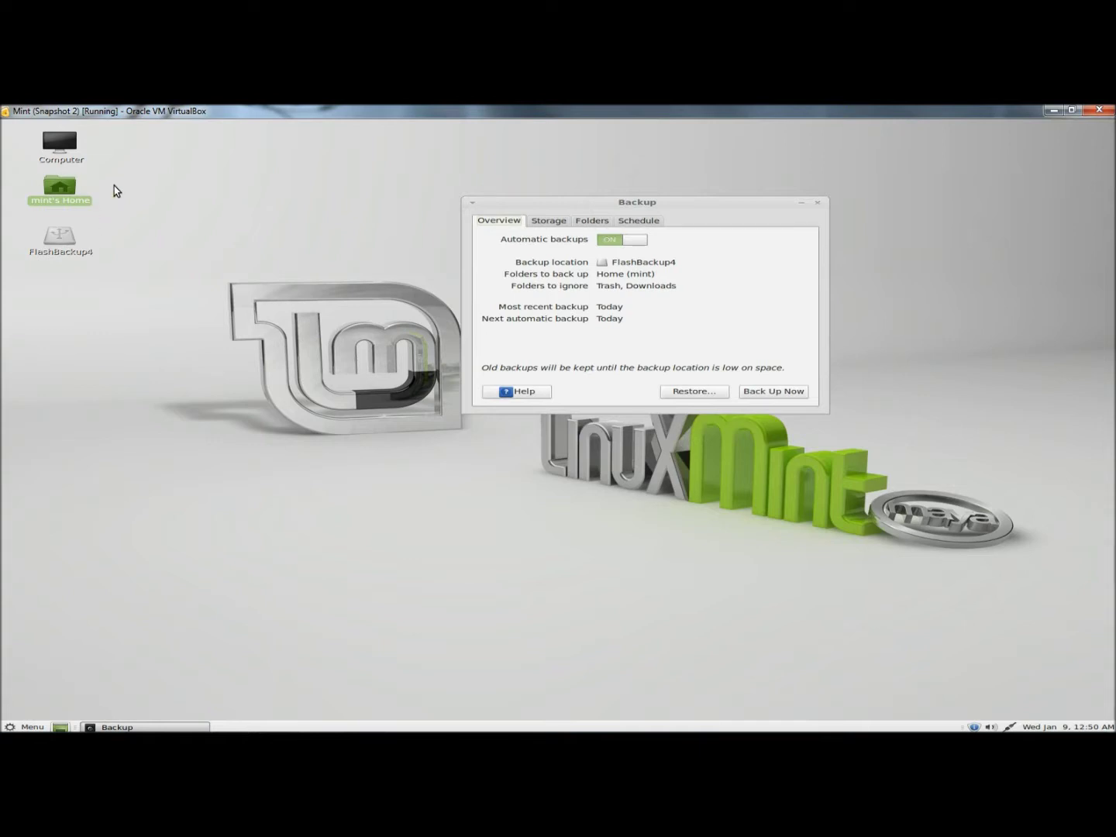
double_click(70, 191)
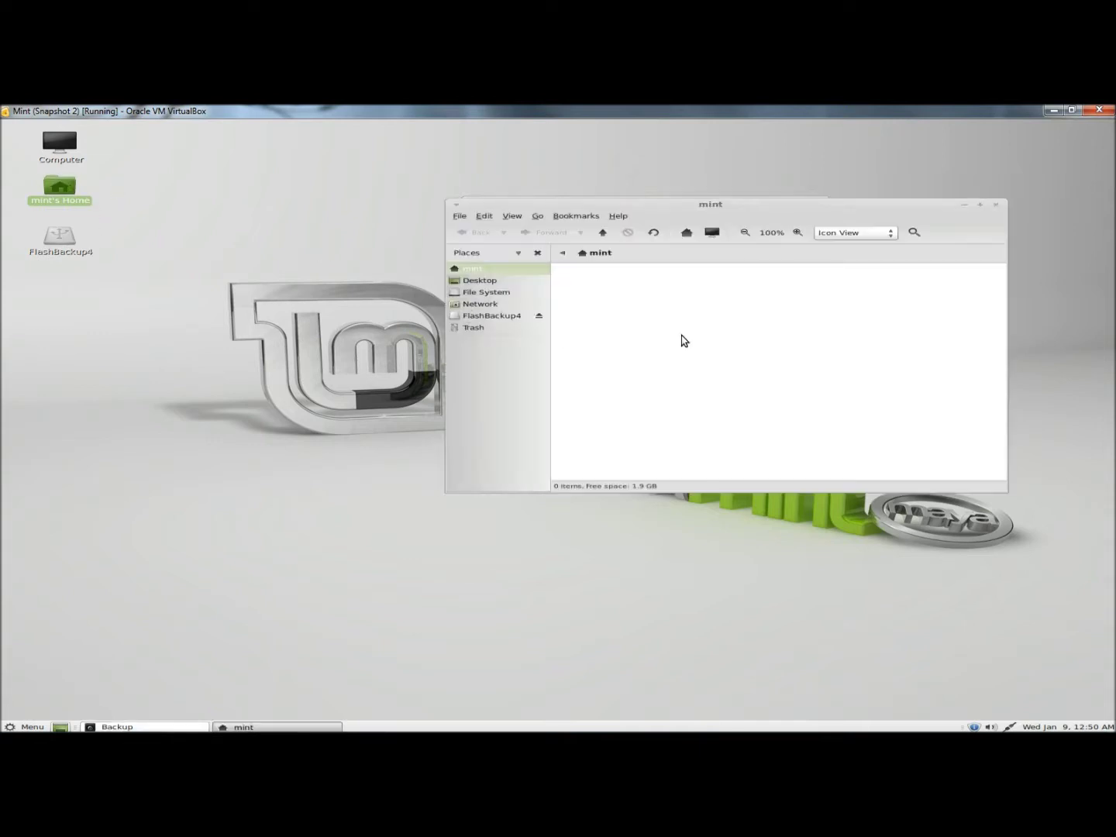
left_click(997, 207)
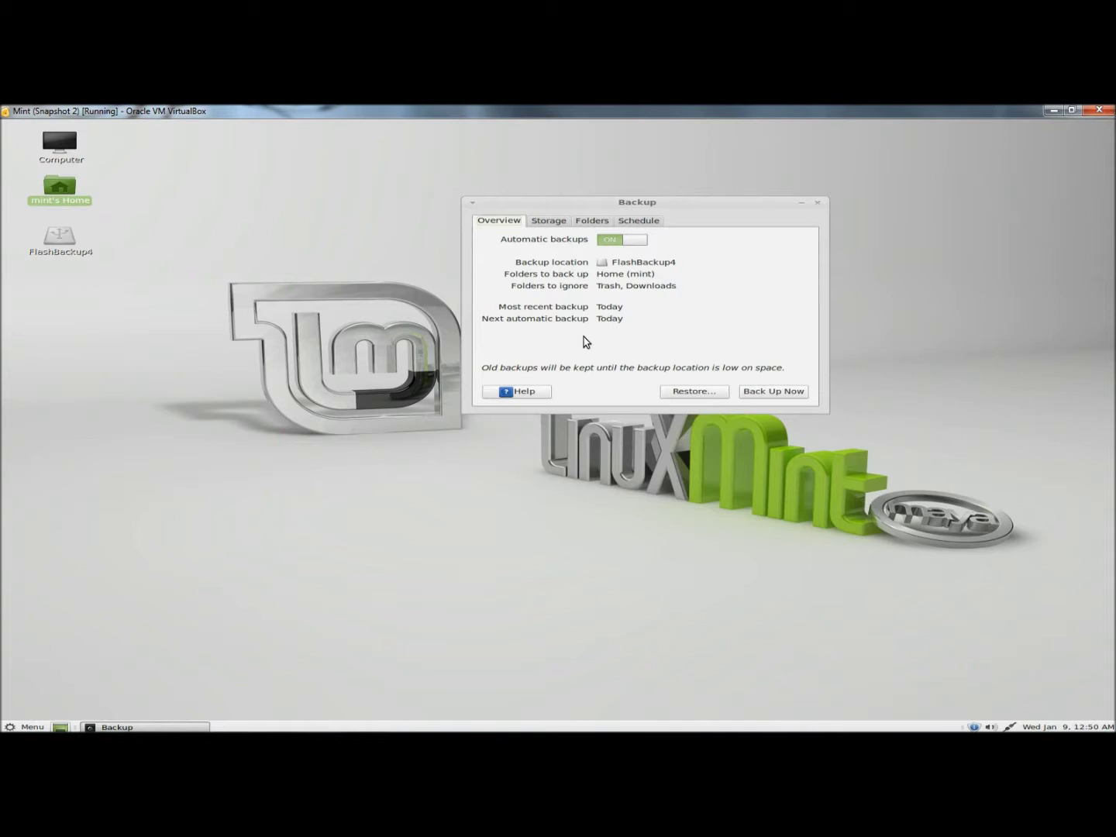
Restore from FlashBackup4 using the 01/09/2013 backup into the original locations, and start the restore.
left_click(693, 395)
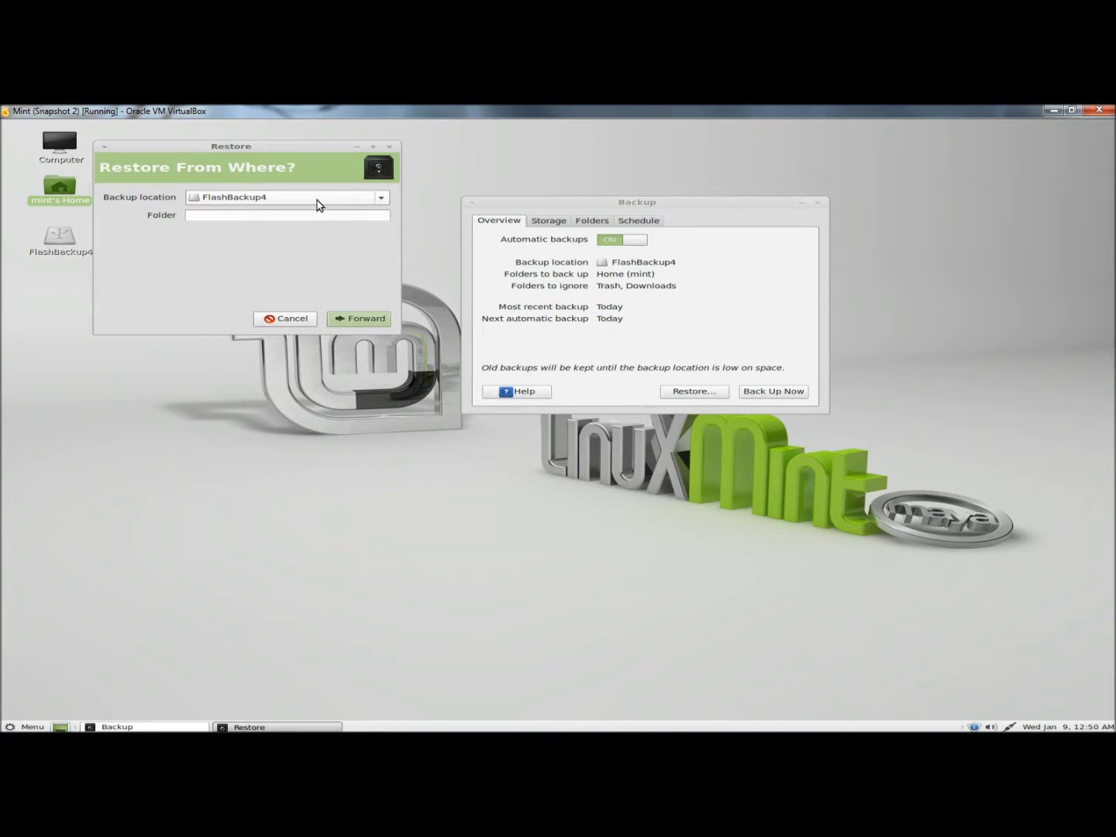
left_click(365, 318)
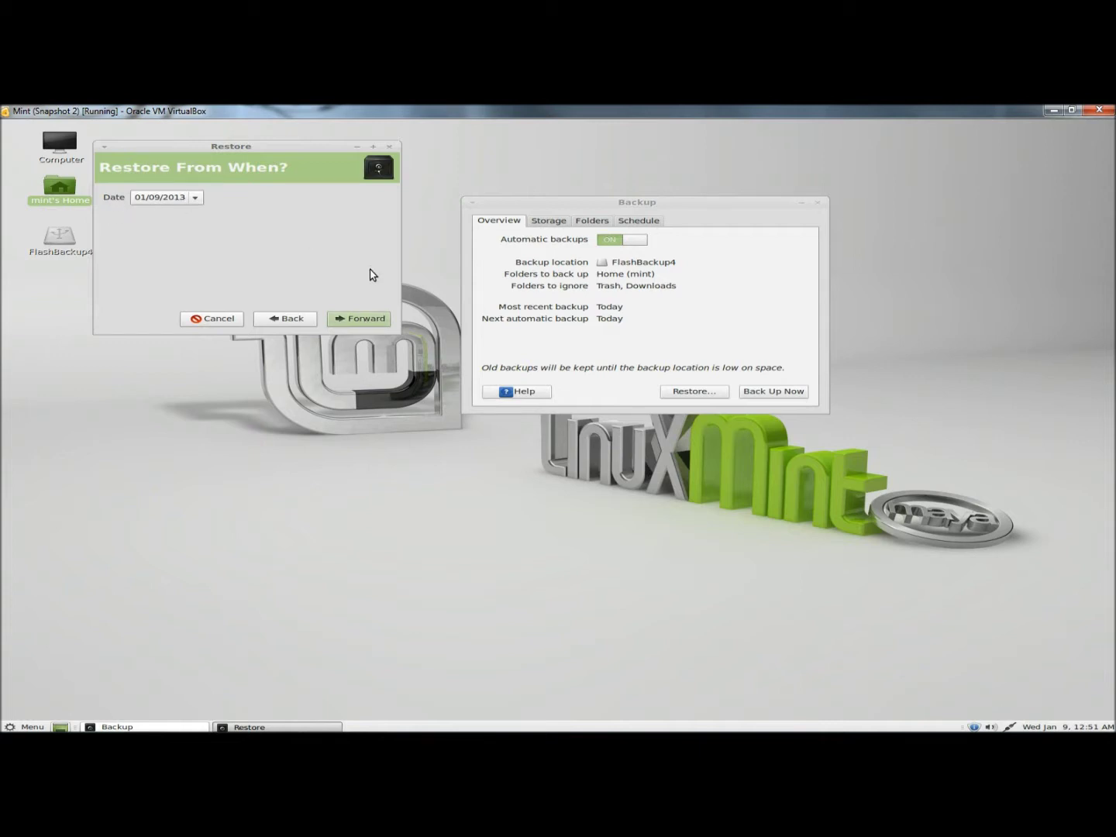
left_click(369, 317)
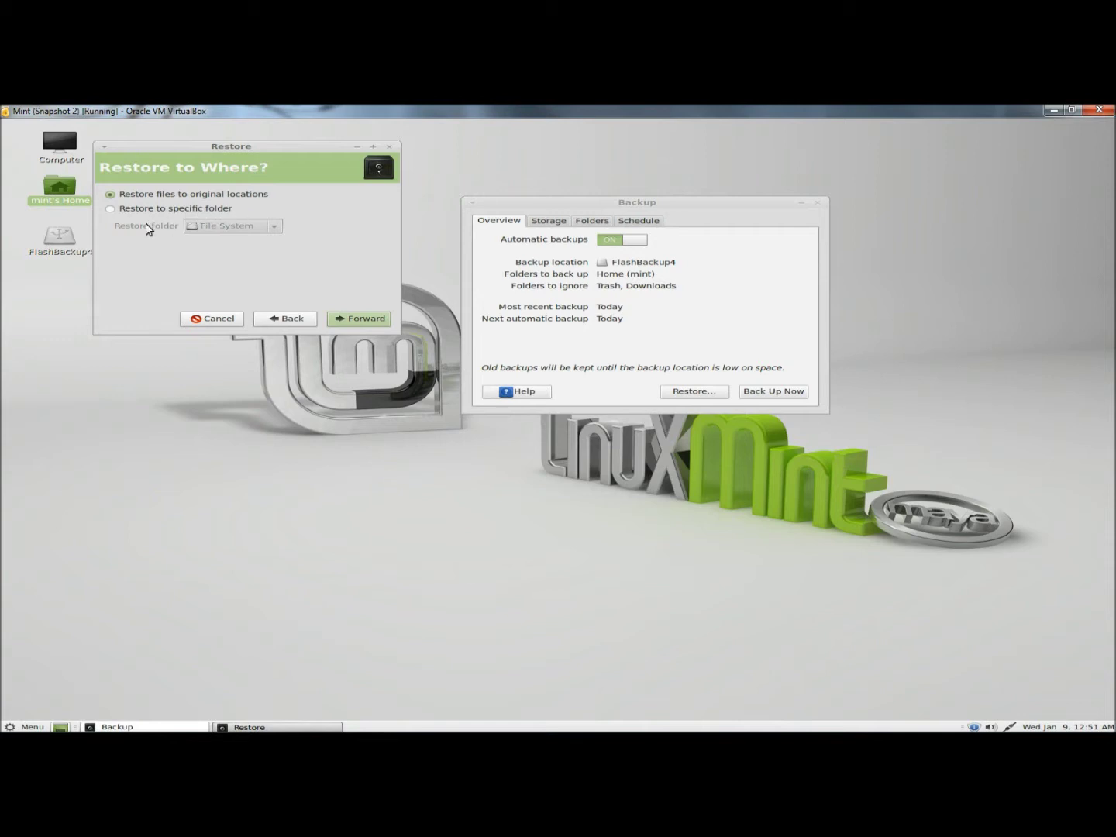
left_click(360, 319)
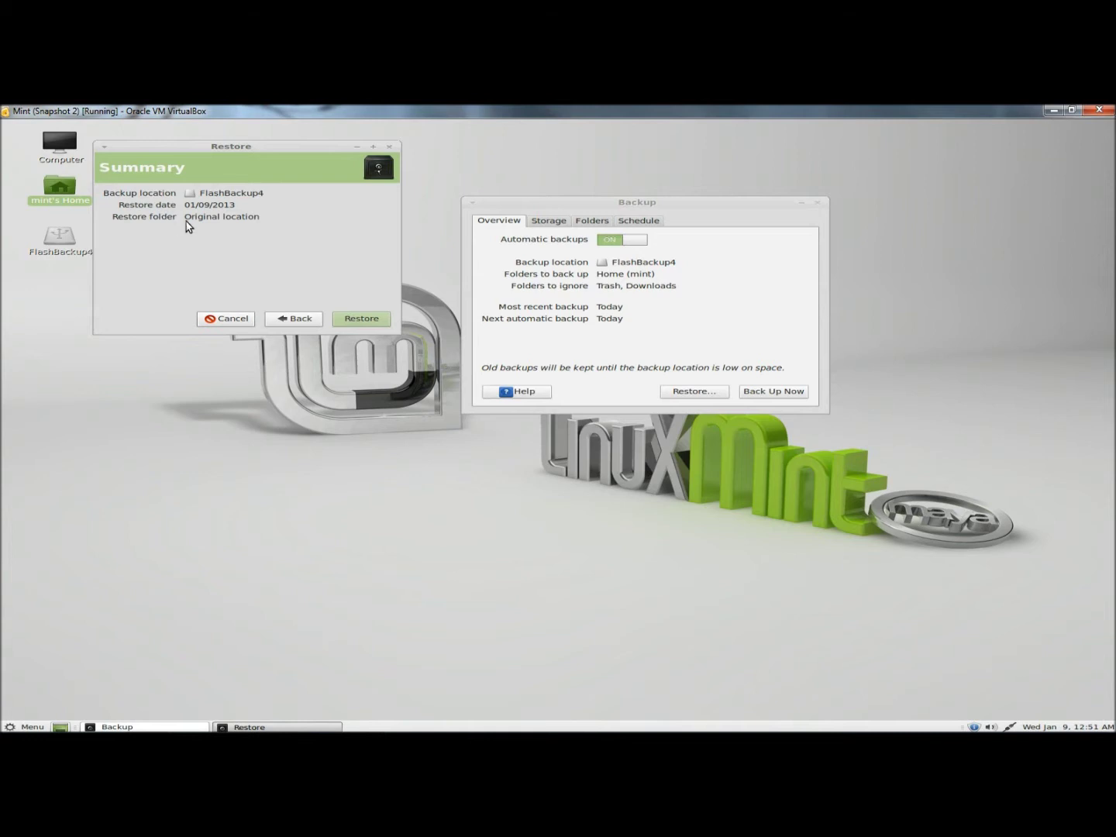
left_click(361, 320)
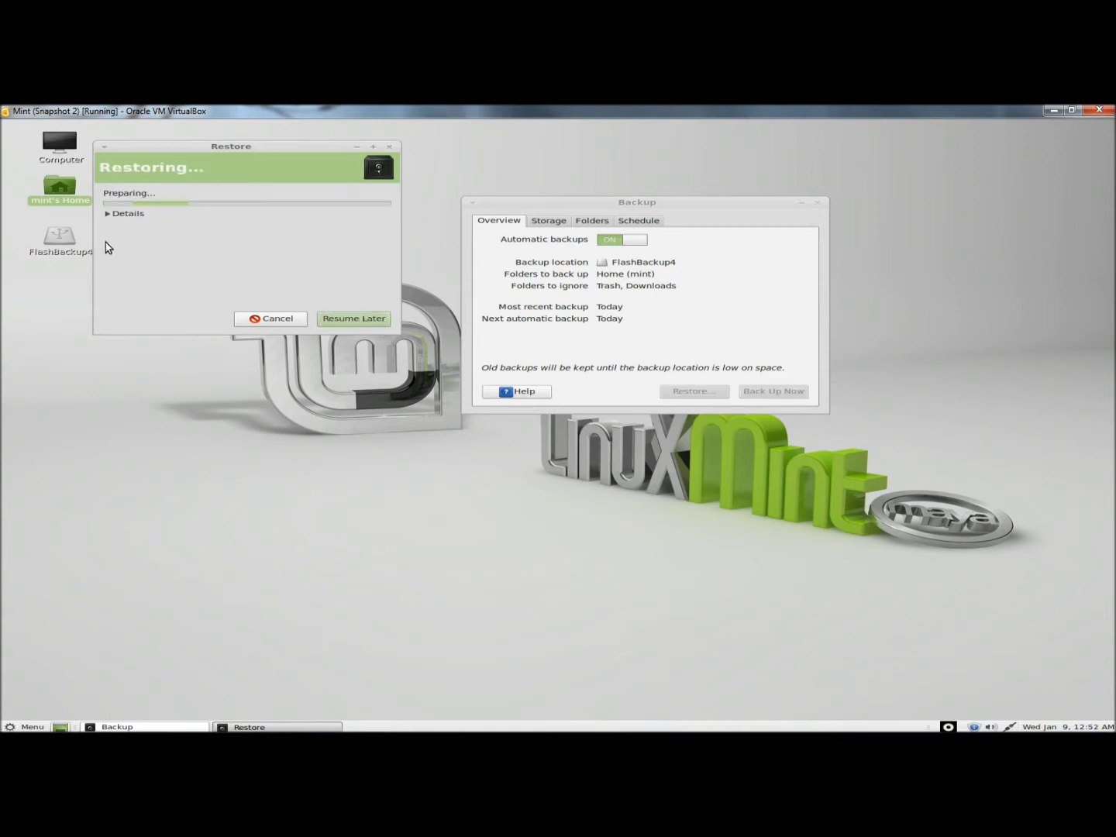
Check that the home folder's seven folders are back, and dismiss the Restore Finished notice.
double_click(64, 199)
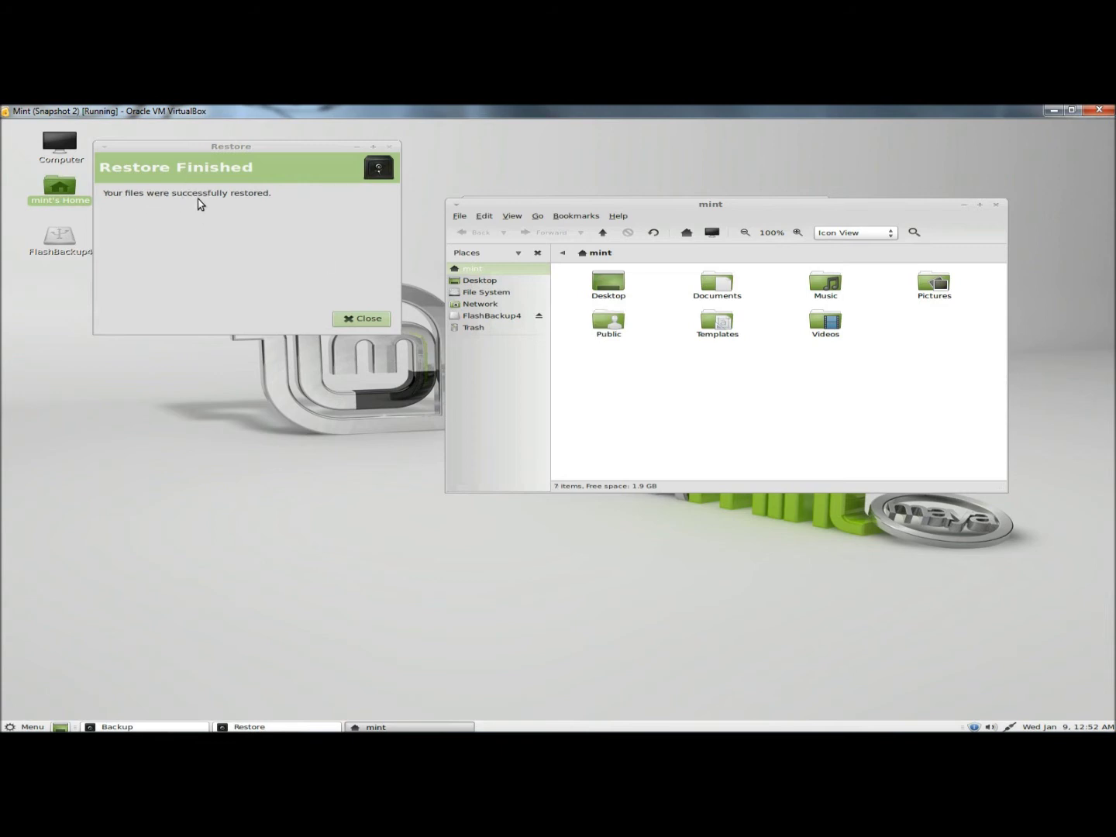
left_click(361, 319)
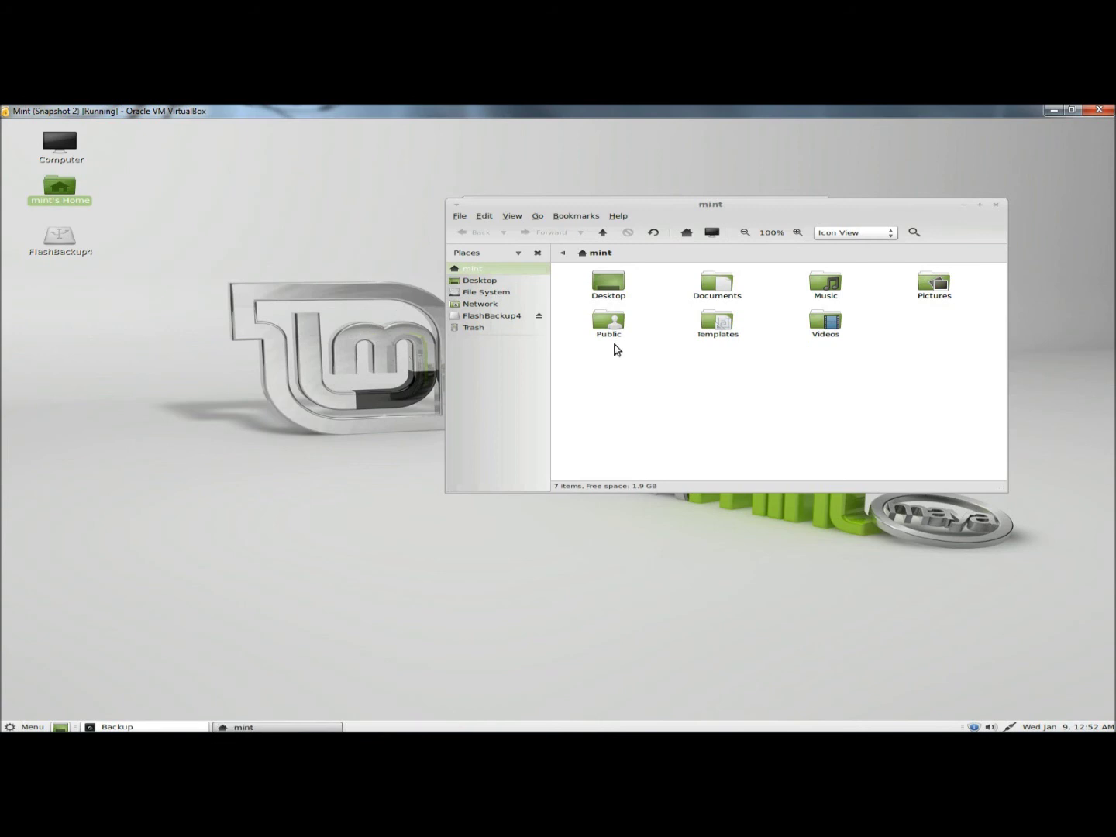
left_click_drag(612, 352, 682, 410)
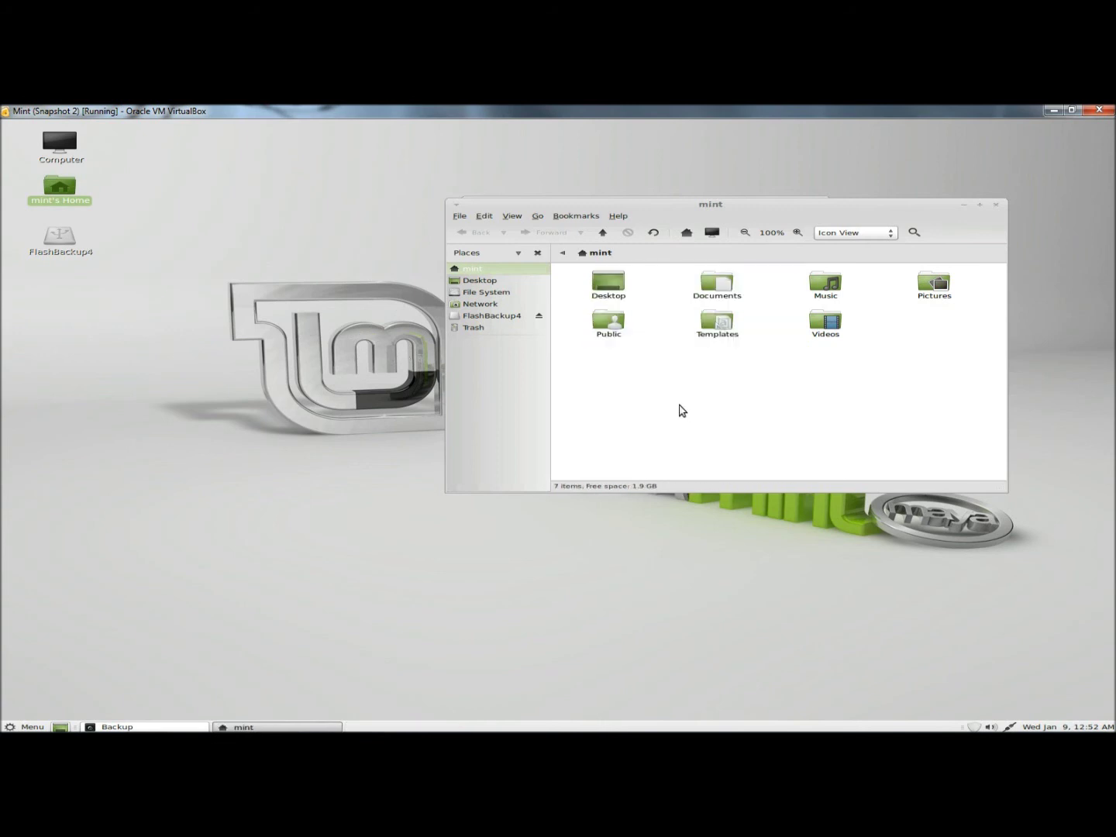